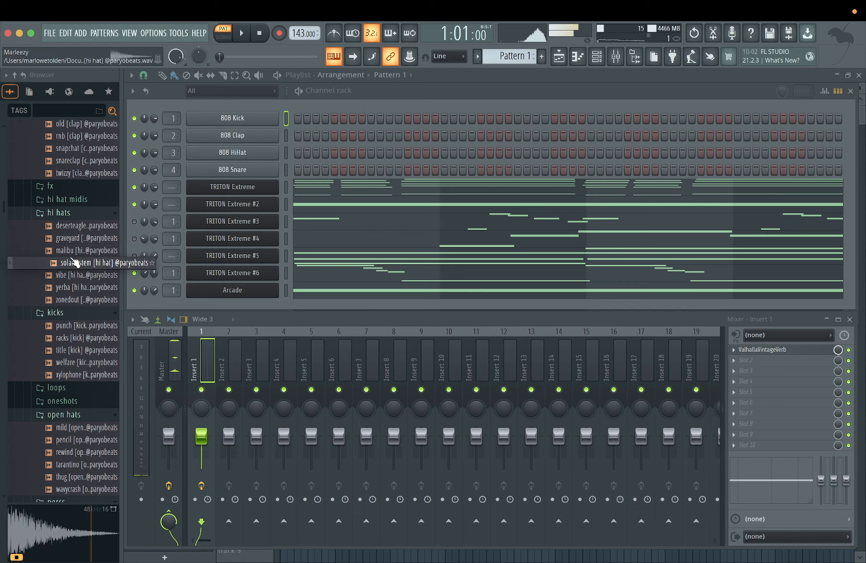
Add the solarsystem hi hat sample as a channel and fill its sequence on every 2 steps
drag(75, 262, 244, 309)
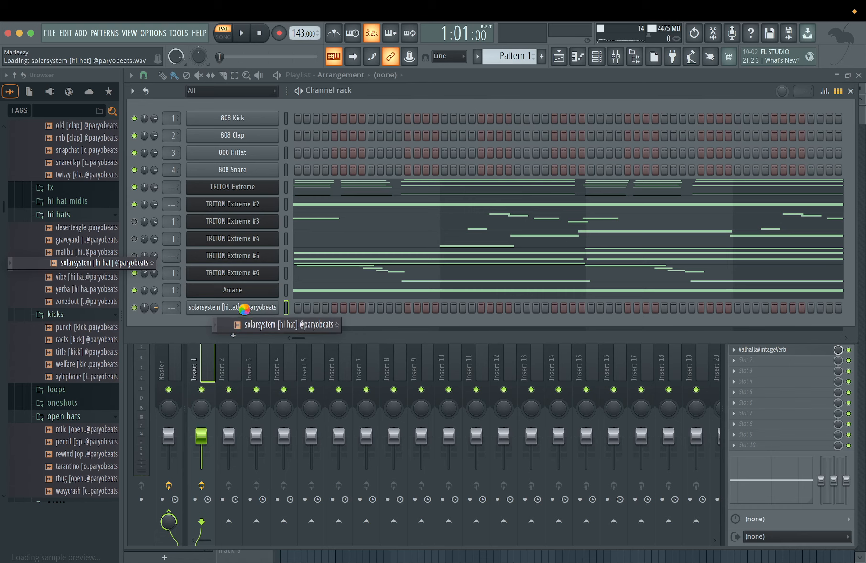
right_click(245, 308)
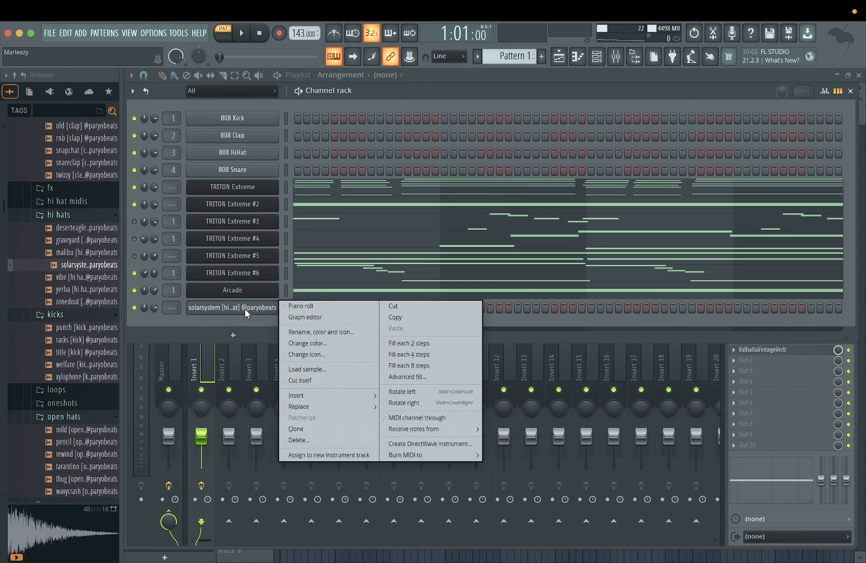
click(408, 345)
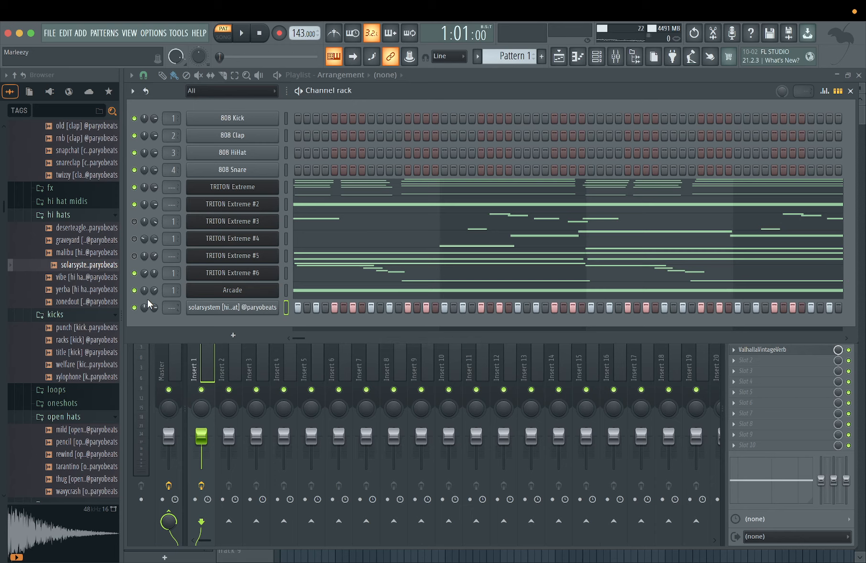
Audition the kick samples over the playing pattern and add the punch kick as a new channel
key(space)
click(74, 377)
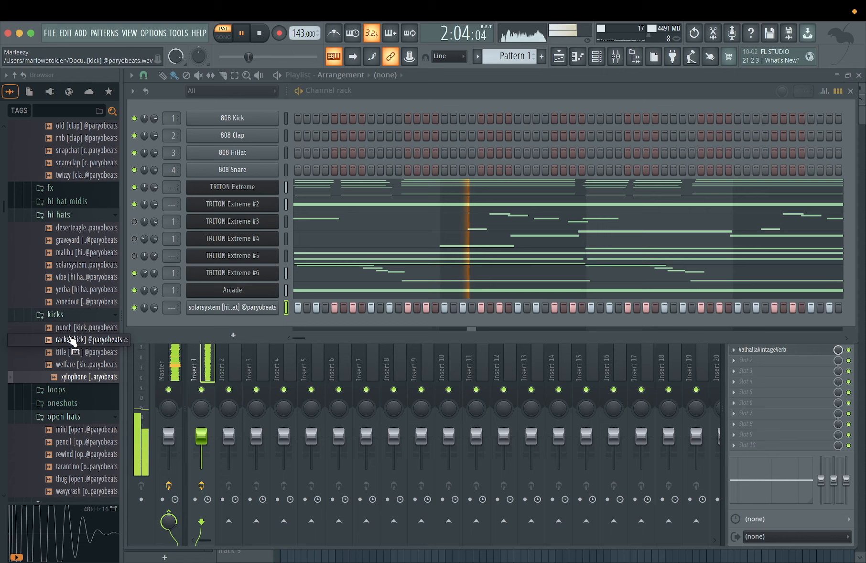
click(71, 339)
click(70, 327)
drag(71, 330, 370, 347)
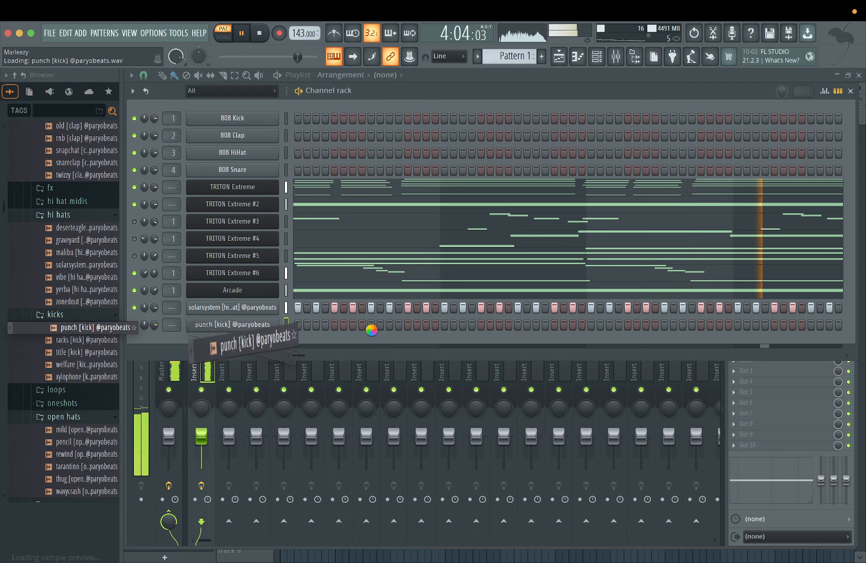
Place punch kick hits on steps 1 and 7 of bar 1 and step 7 of bar 2
click(353, 325)
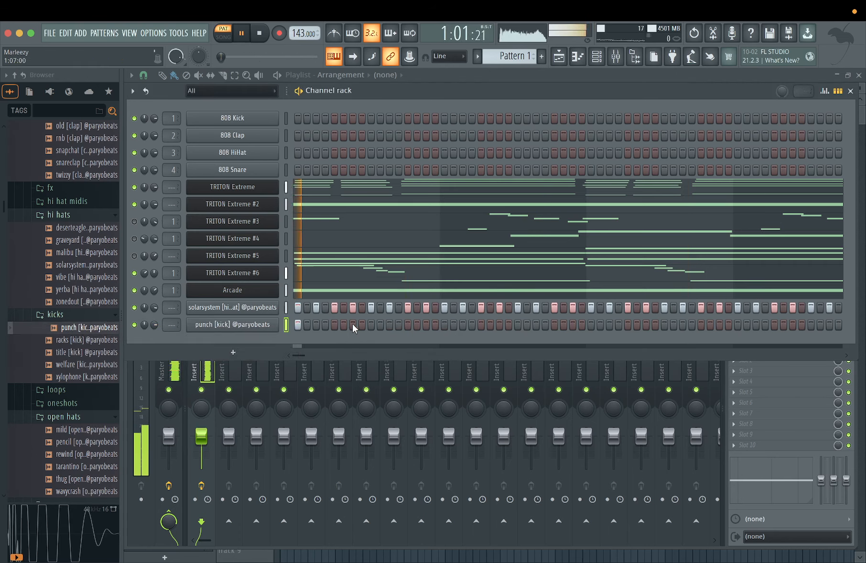
click(500, 324)
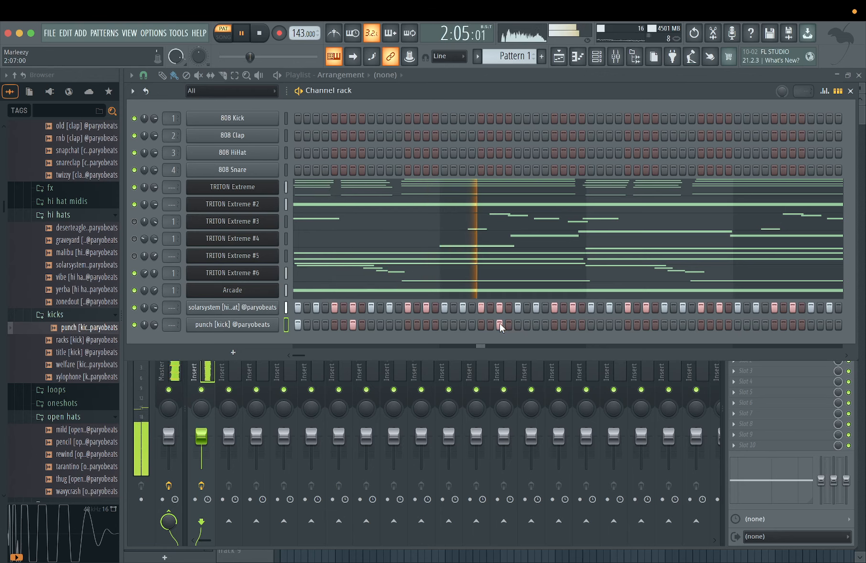
key(space)
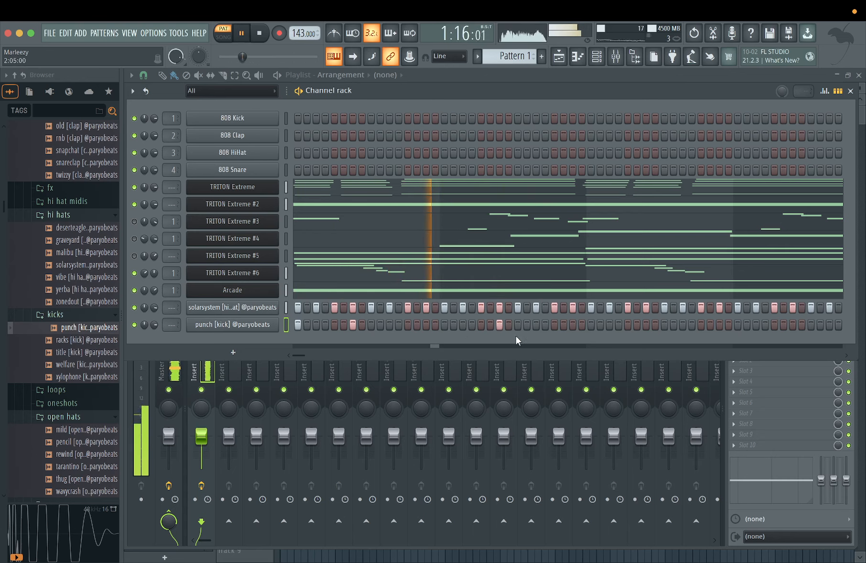
click(489, 325)
click(489, 325)
key(space)
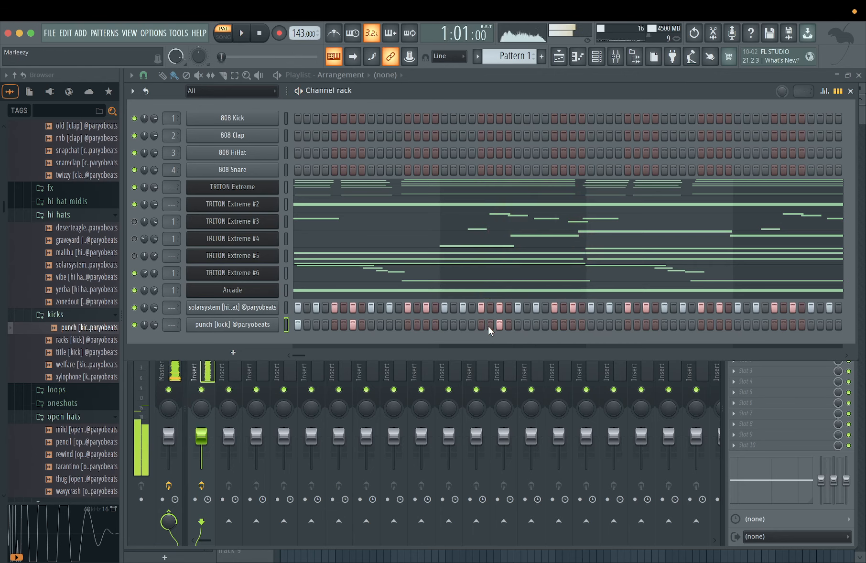
Extend the kick pattern with hits on bar 2 steps 11 and 15, bar 3 steps 1 and 7, and bar 4 step 7
click(537, 325)
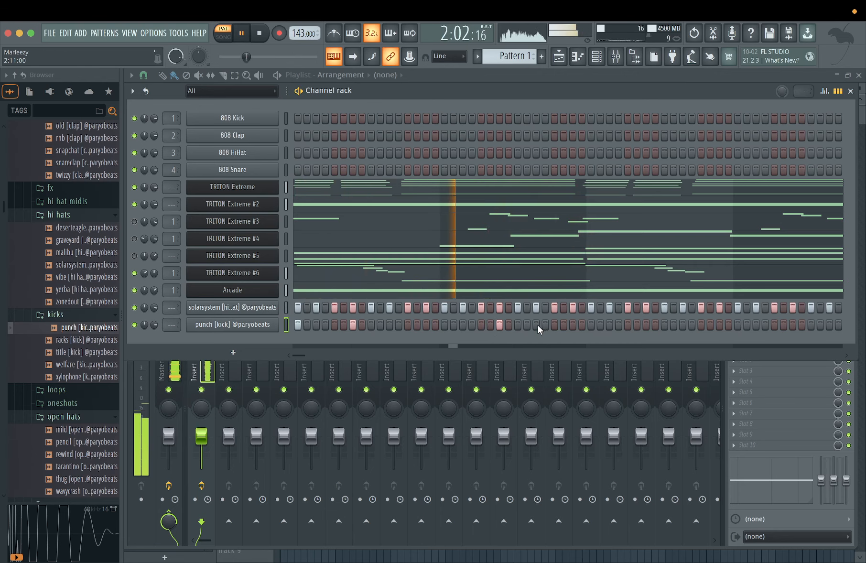
click(600, 325)
click(591, 325)
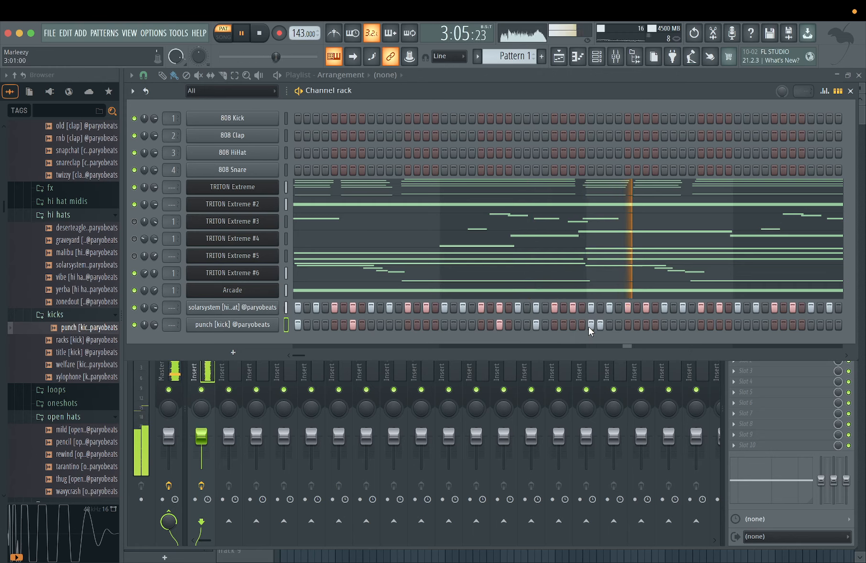
click(572, 325)
key(space)
click(600, 325)
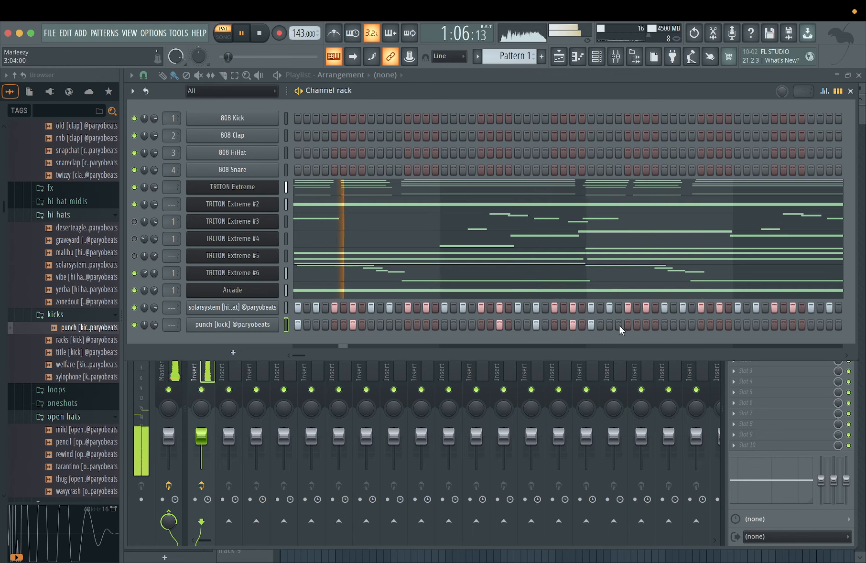
click(645, 325)
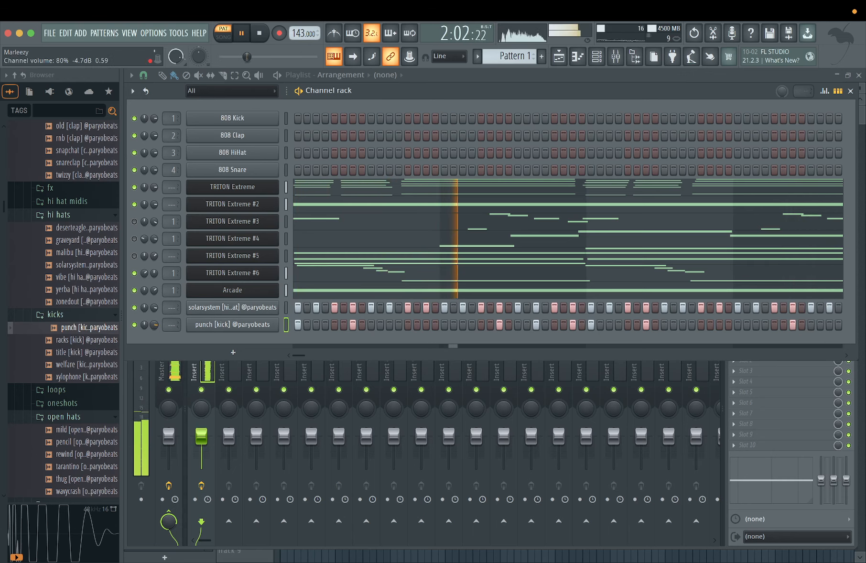
Set the punch kick's channel volume to 83% and add hits on bar 1 step 11 and bar 3 step 13
key(space)
key(space)
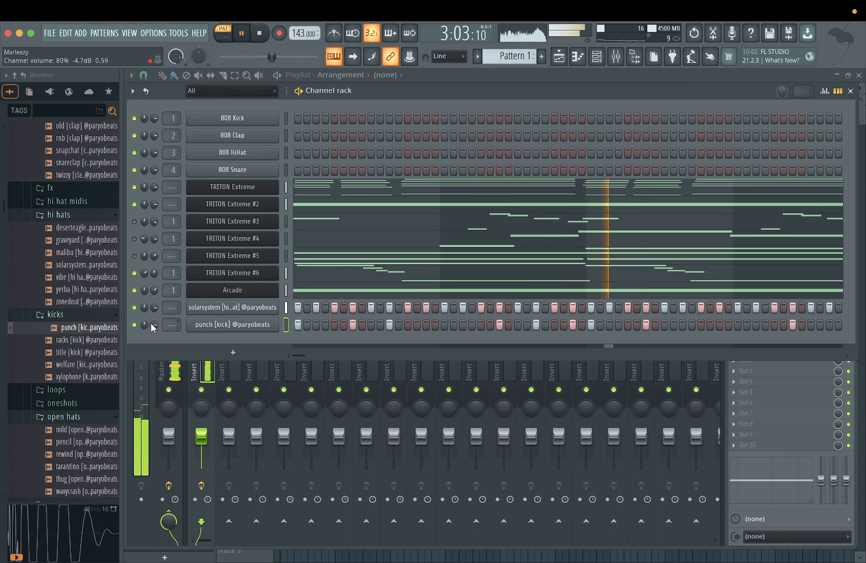
drag(154, 326, 153, 323)
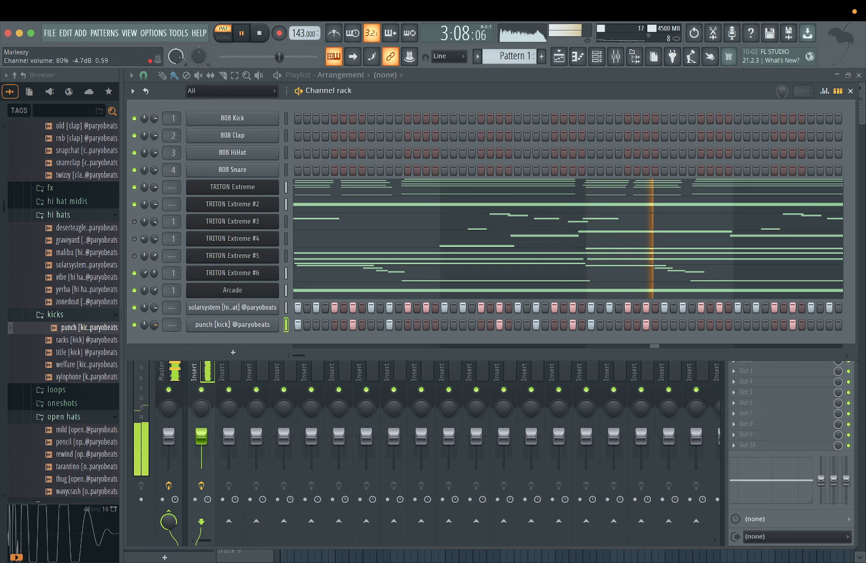
click(700, 324)
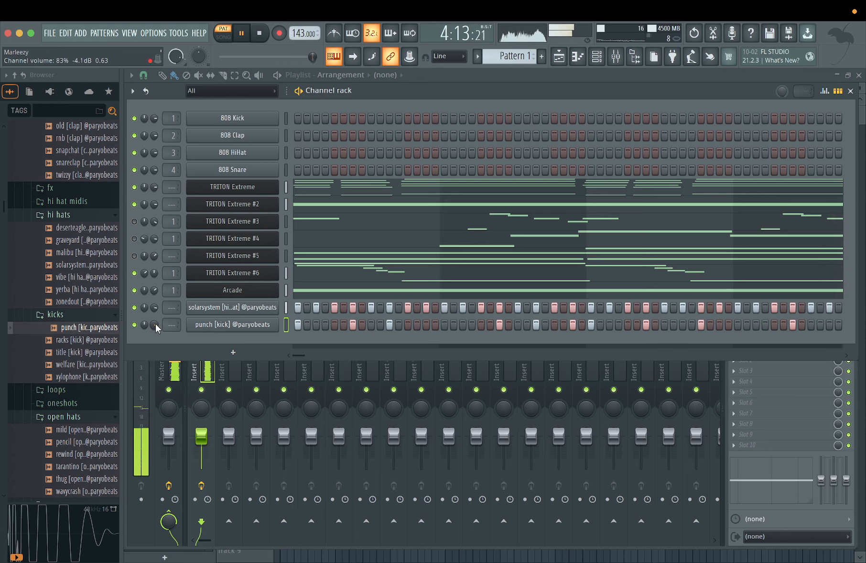
Audition the drum kit's snare samples and add the narrow snare as a new channel
scroll(64, 296, down, 5)
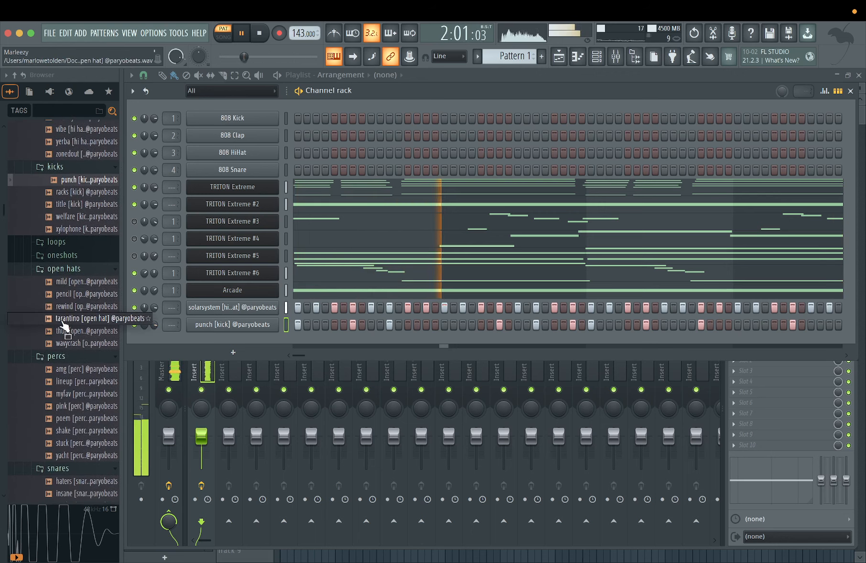
scroll(69, 389, down, 6)
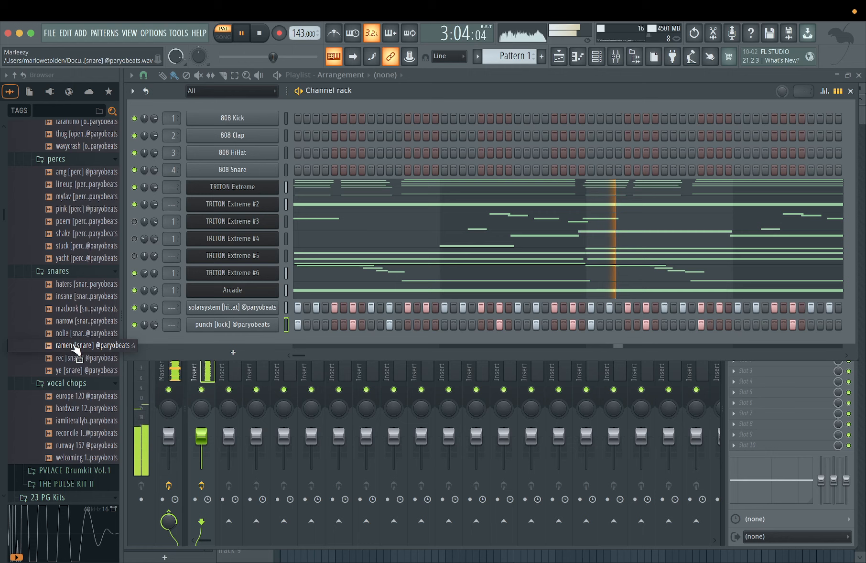
click(70, 362)
click(73, 336)
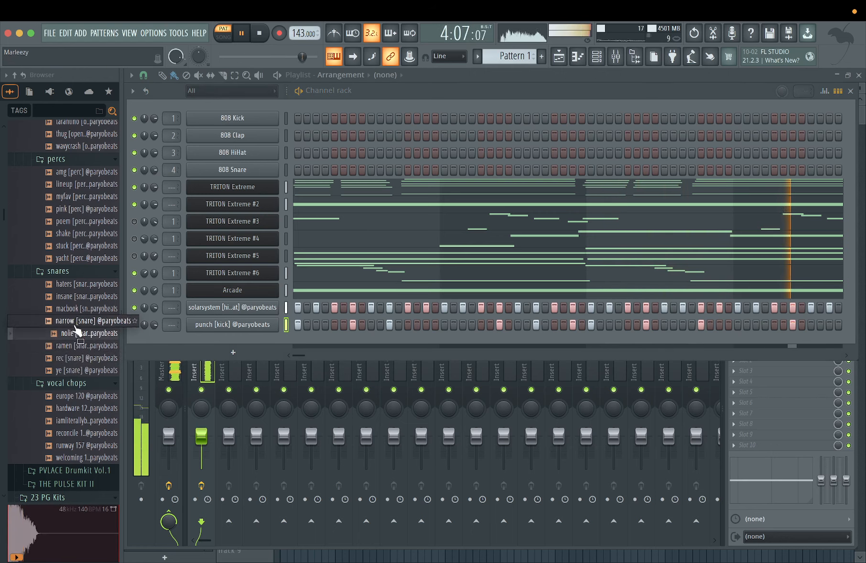
click(75, 323)
click(75, 326)
drag(76, 325, 345, 352)
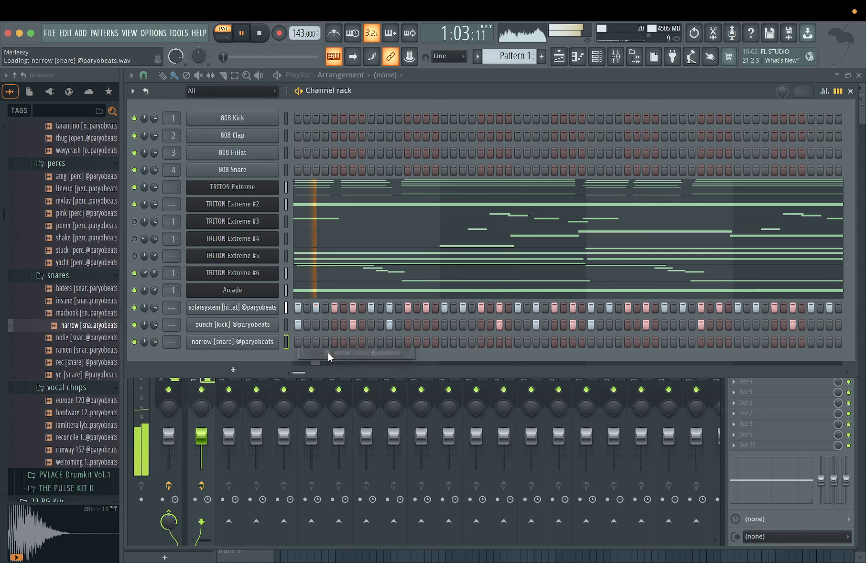
Place a narrow snare hit on step 9 of each of the four bars
click(372, 341)
click(519, 342)
click(663, 342)
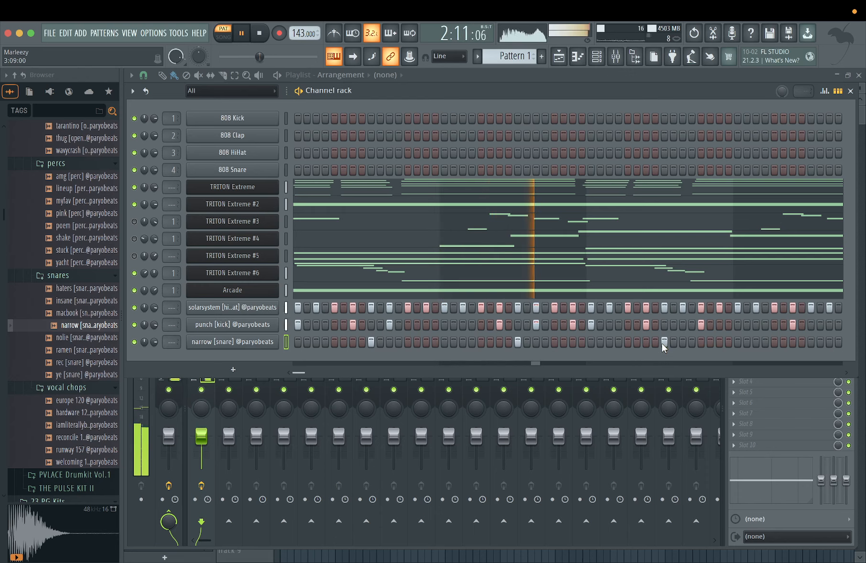
click(809, 342)
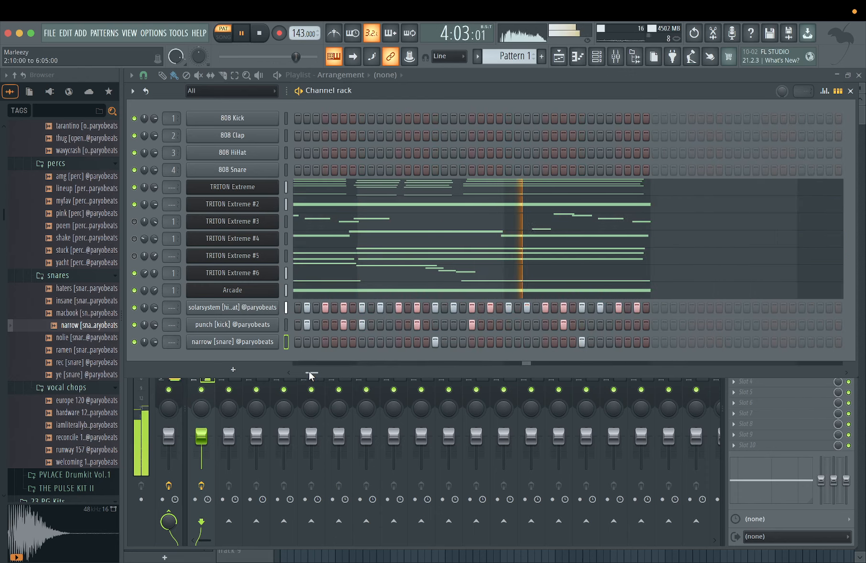
click(634, 341)
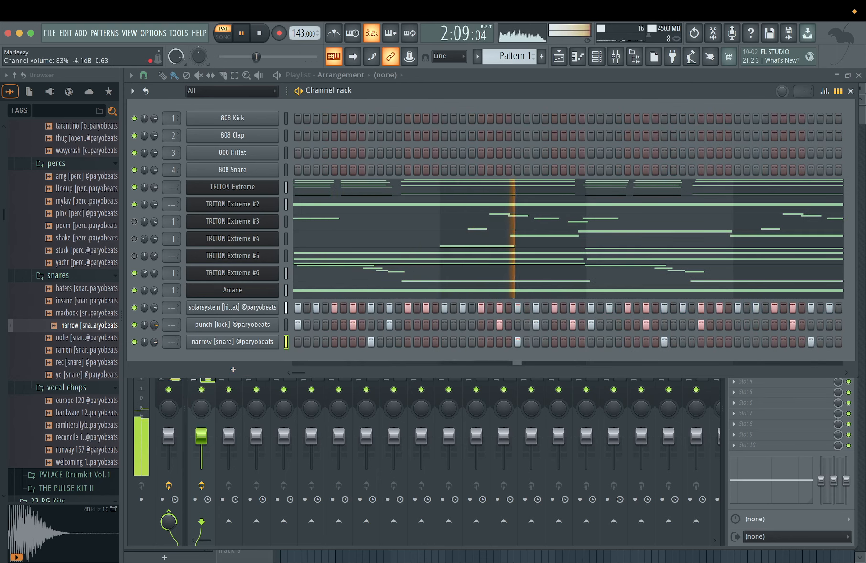
Audition the samples in the drum kit's 808s folder, from depth through zayspinz
scroll(82, 296, up, 7)
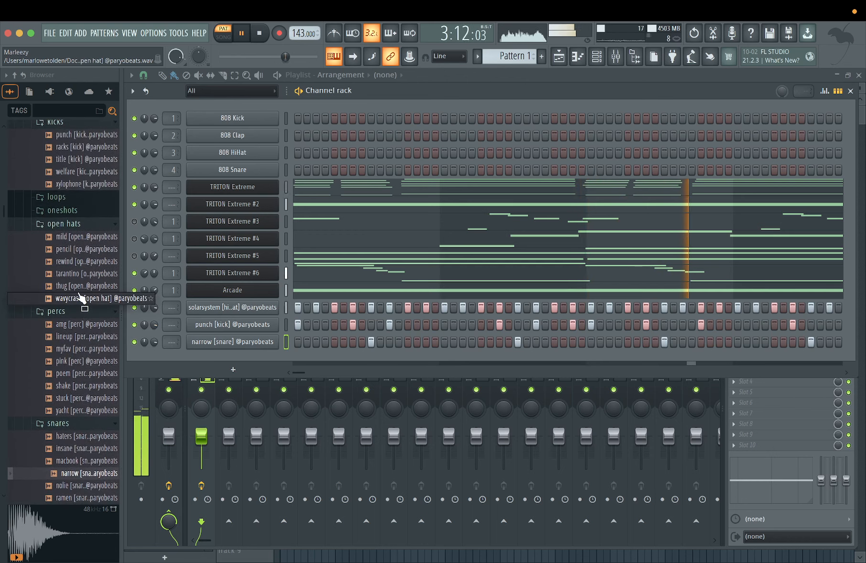
scroll(81, 298, up, 15)
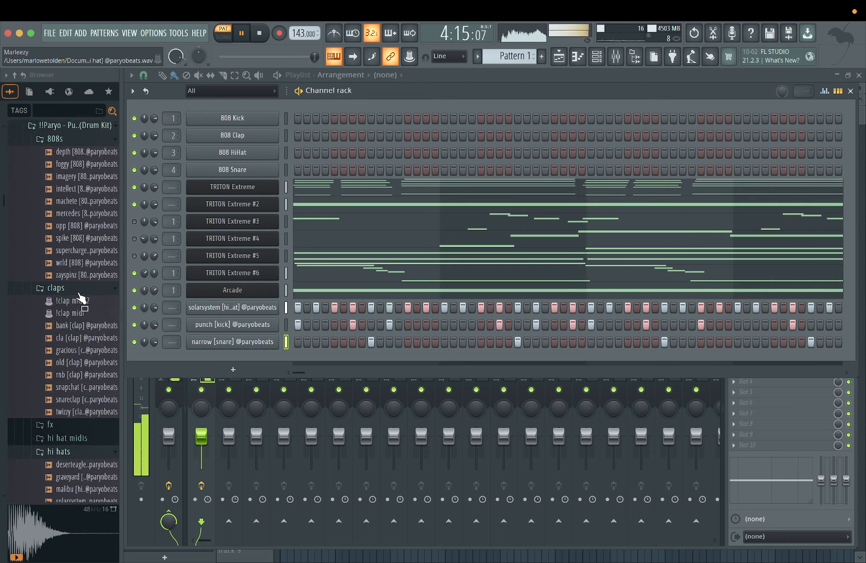
click(76, 252)
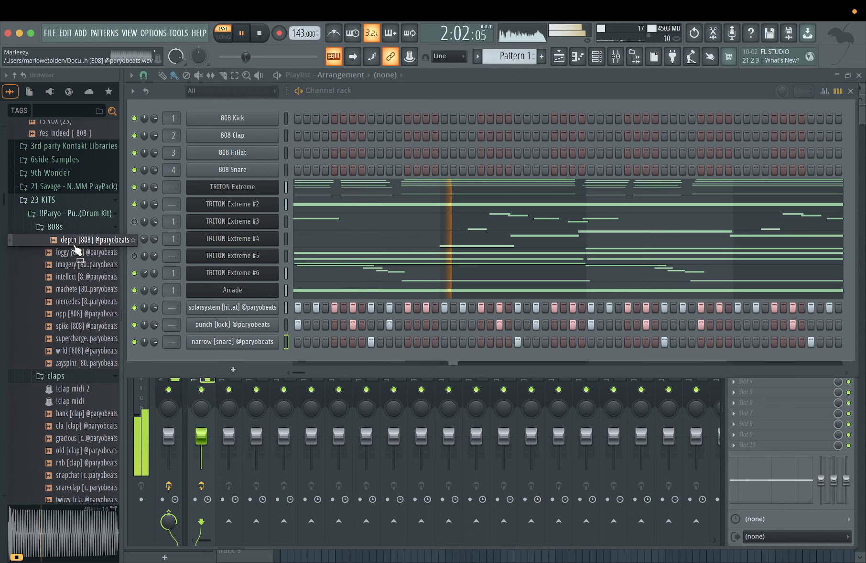
click(76, 265)
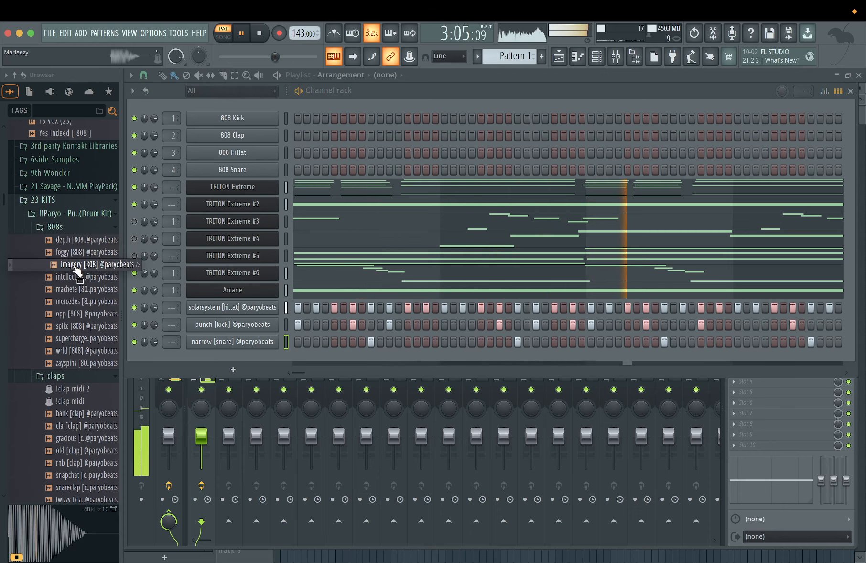
click(76, 278)
click(77, 289)
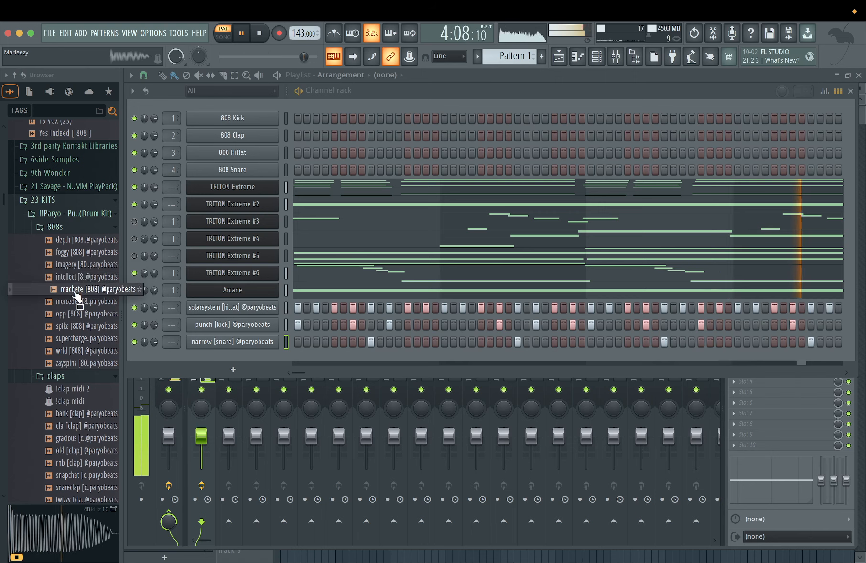
click(75, 301)
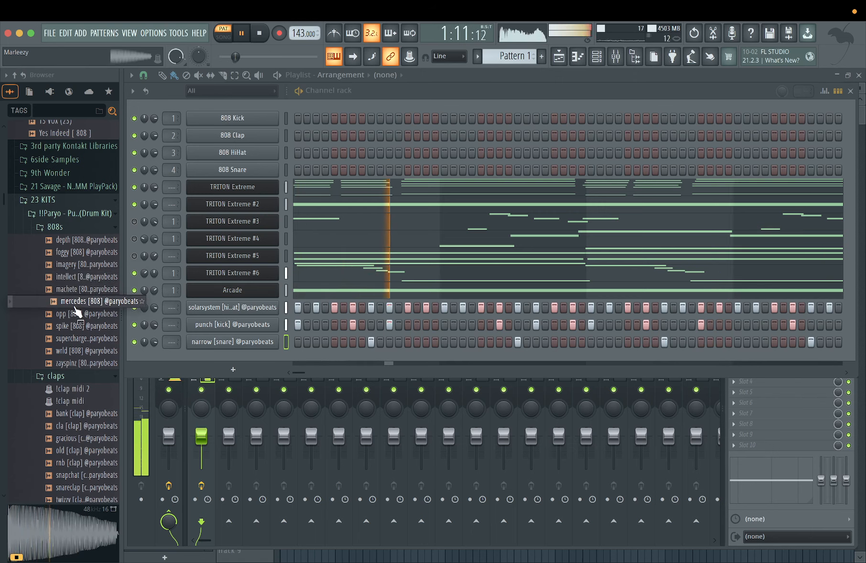
click(75, 313)
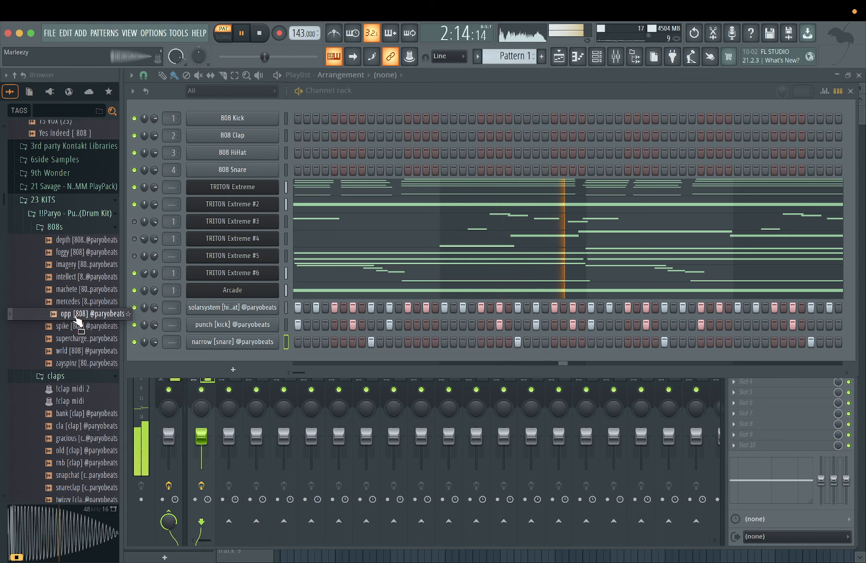
click(75, 325)
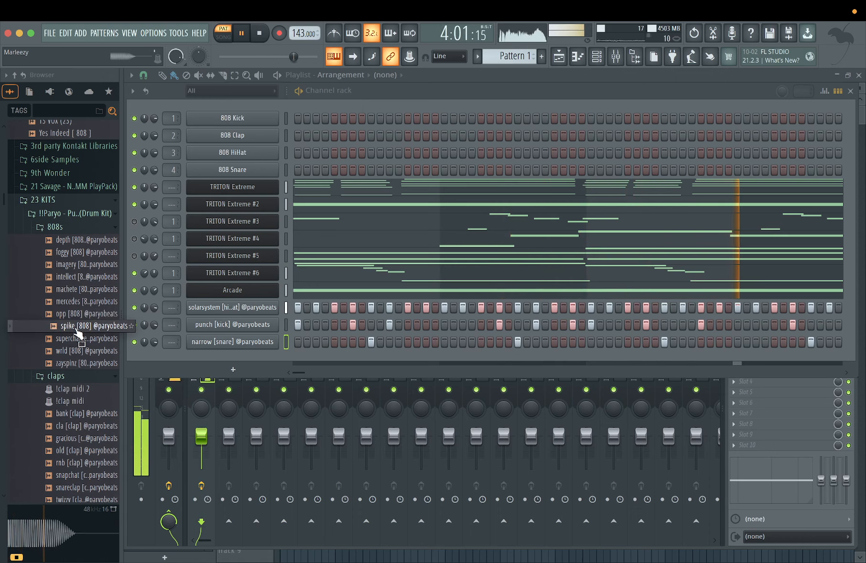
click(76, 337)
click(76, 350)
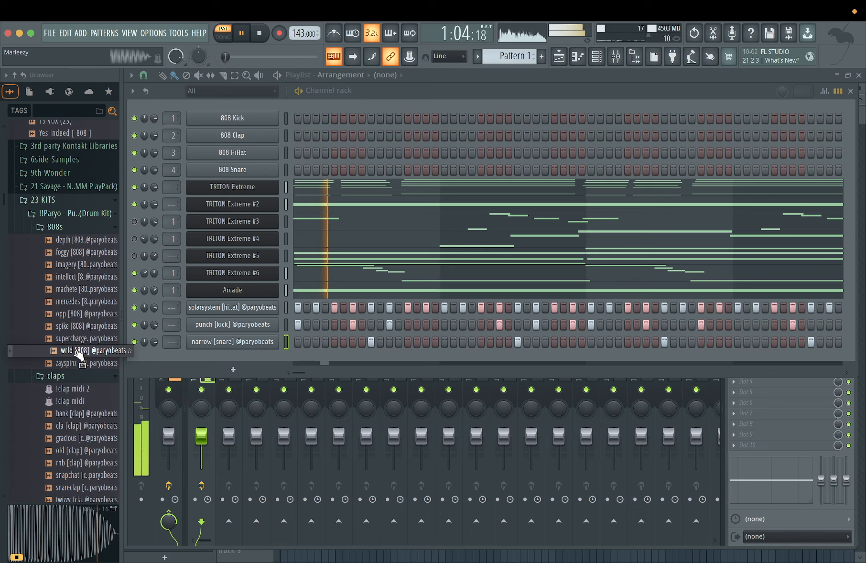
click(77, 363)
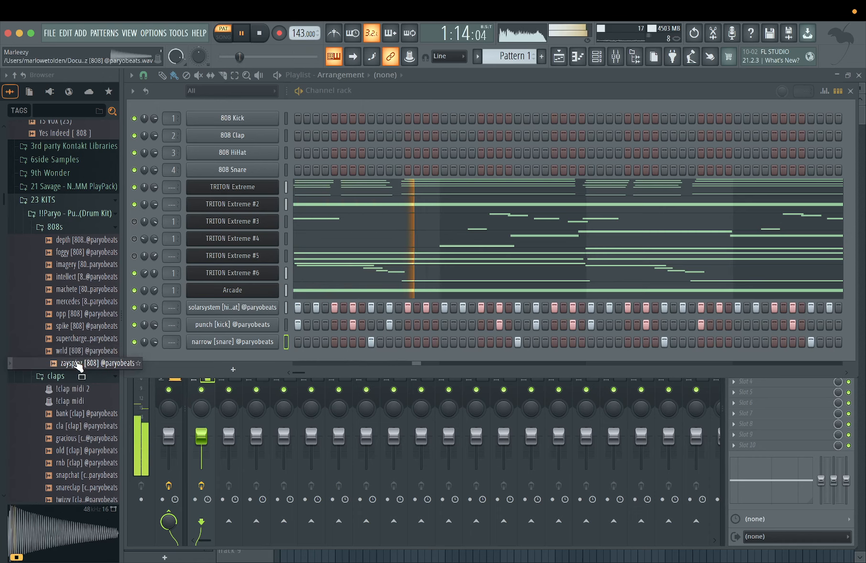
Compare the mercedes, machete and intellect 808s again and add the machete 808 as a new channel
click(76, 303)
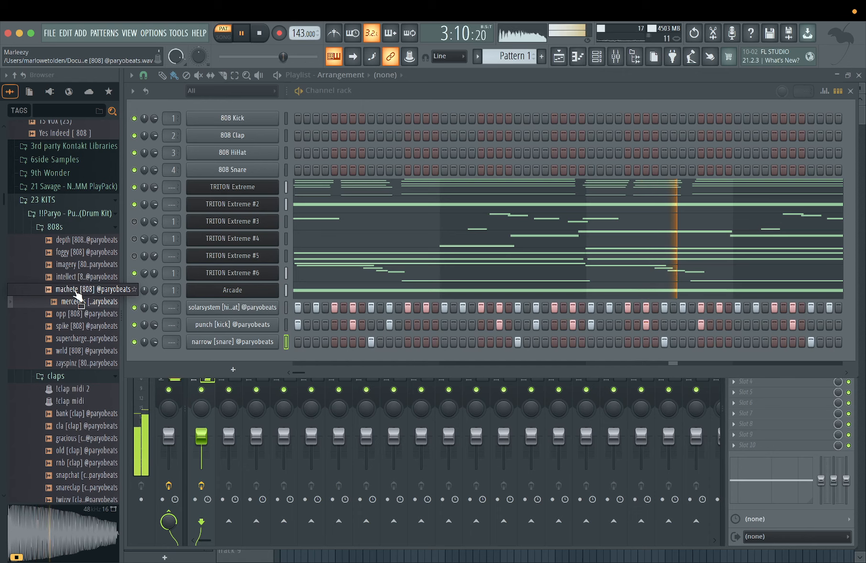
click(75, 289)
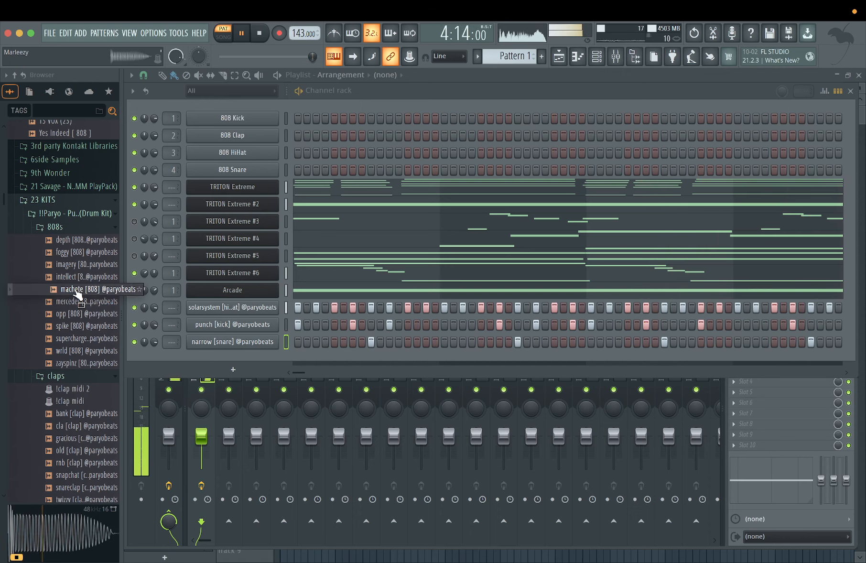
click(75, 277)
click(76, 289)
drag(76, 290, 237, 337)
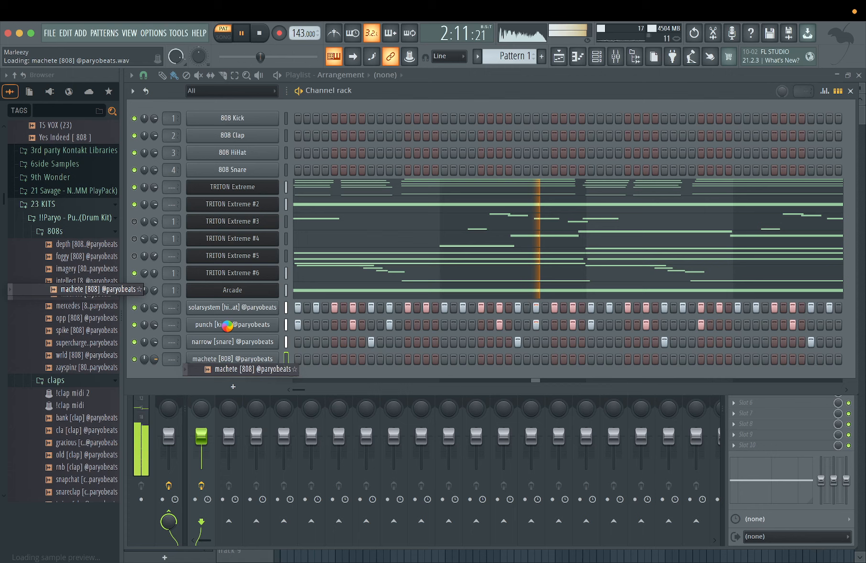
Copy the punch kick's step pattern and paste it into the machete 808 channel
right_click(228, 325)
click(388, 333)
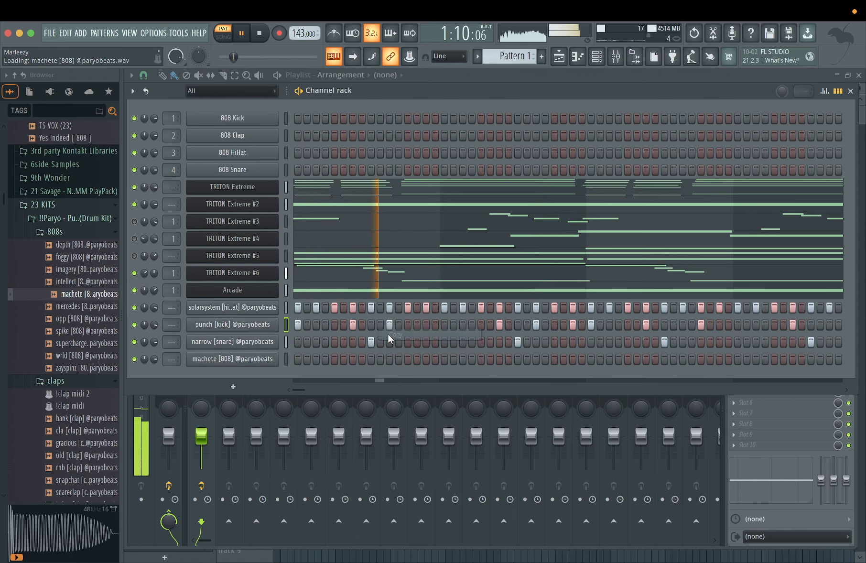
right_click(273, 358)
click(404, 380)
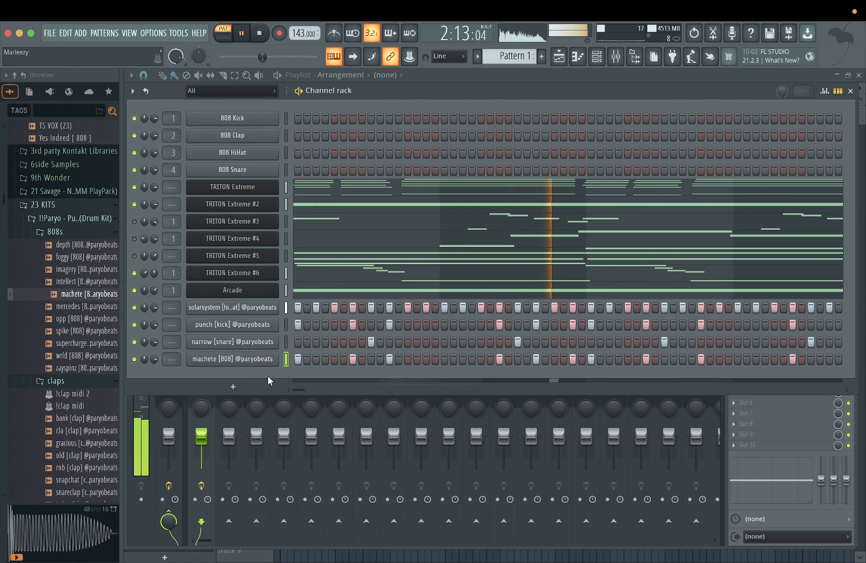
Set the machete 808 channel to cut itself and adjust its channel volume
right_click(270, 359)
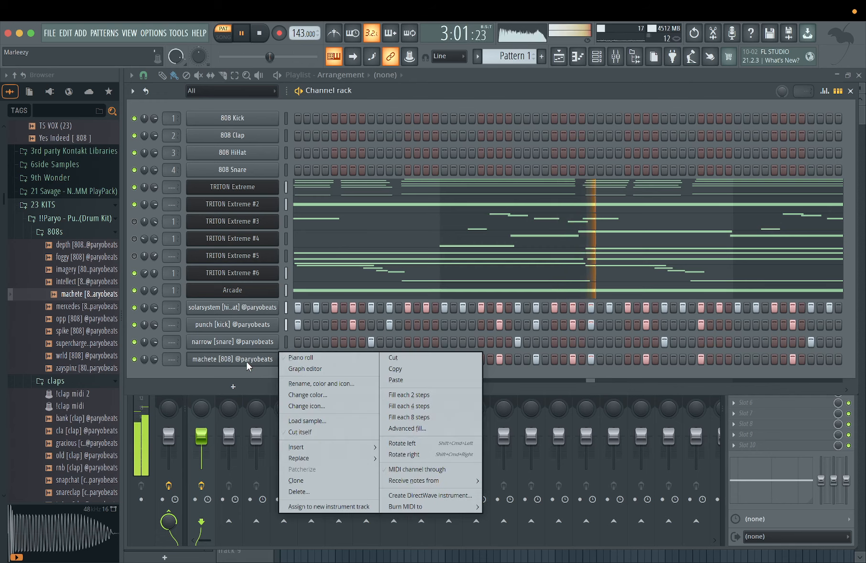
click(309, 432)
drag(153, 359, 154, 359)
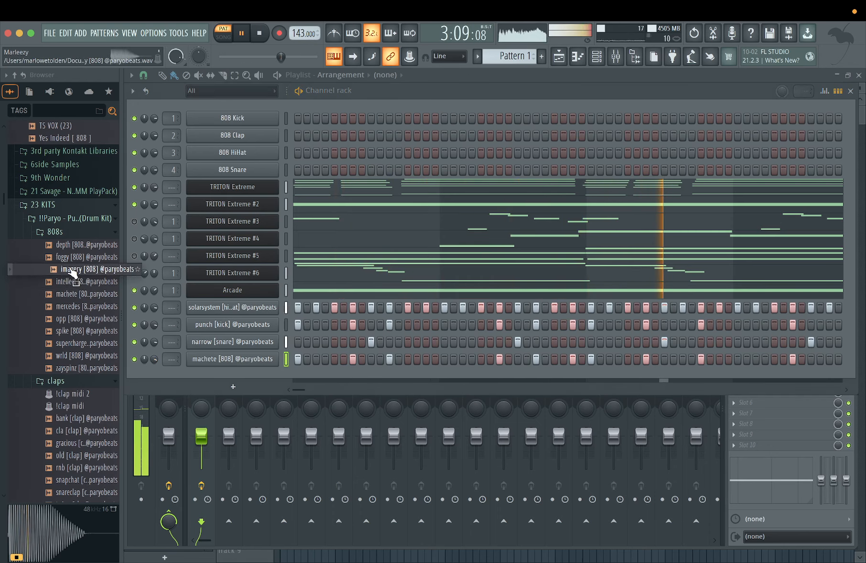
Replace the machete sample with the depth 808 in the same channel and set its channel volume to 73%
click(68, 245)
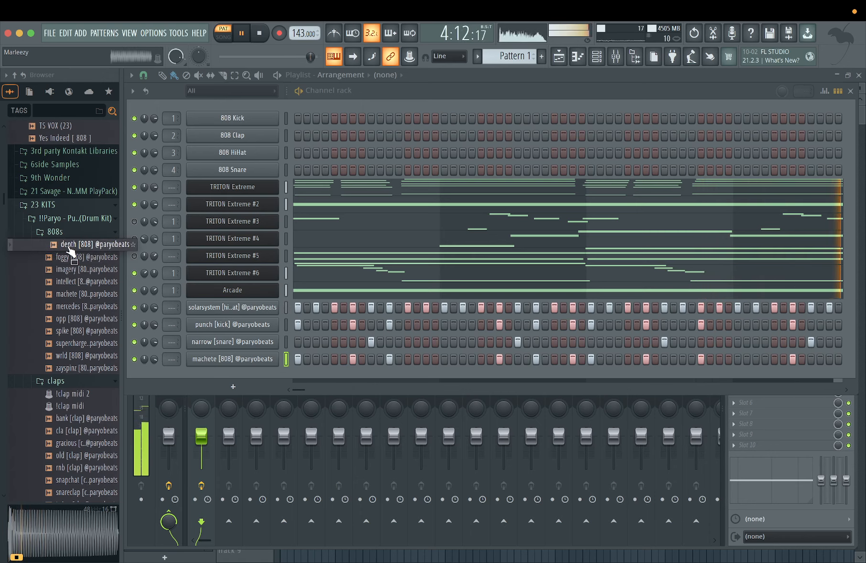
drag(68, 244, 240, 360)
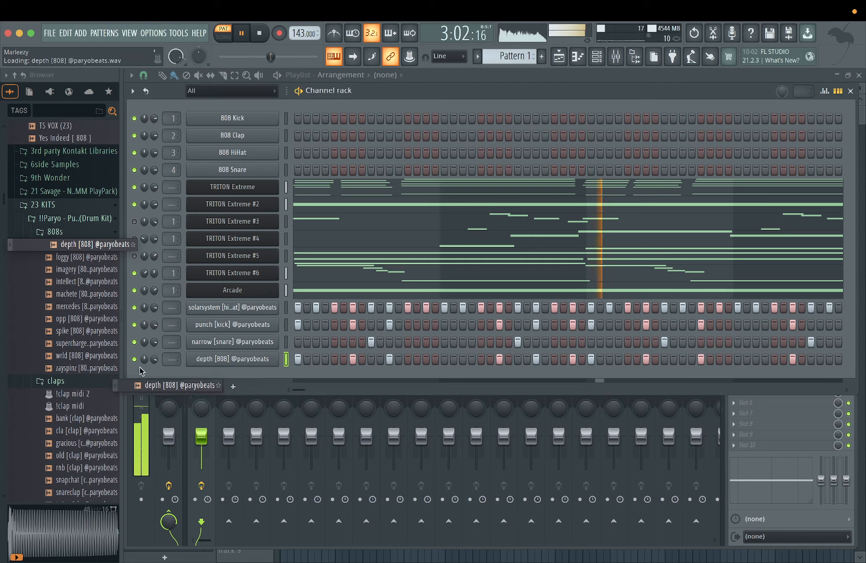
drag(155, 360, 156, 358)
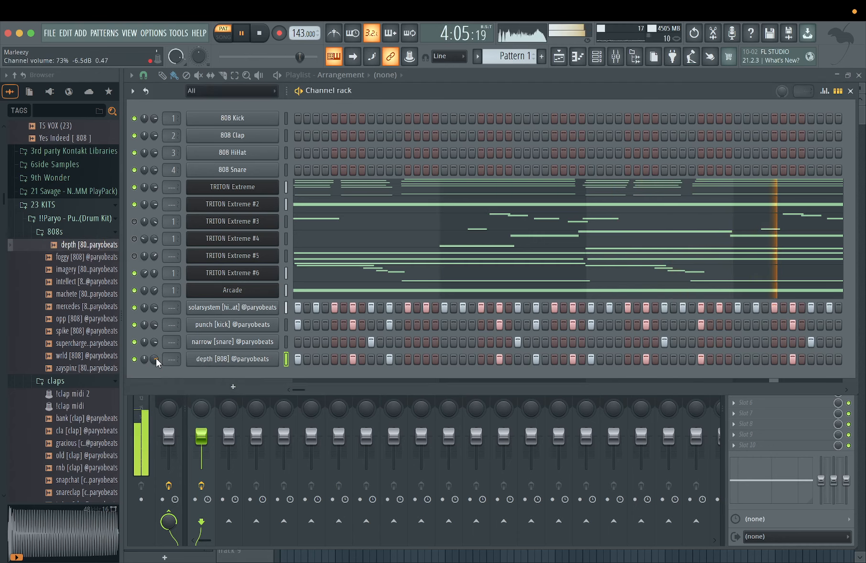
Play the pattern from the start to check the depth 808 with the drums and melody, and stop playback
key(space)
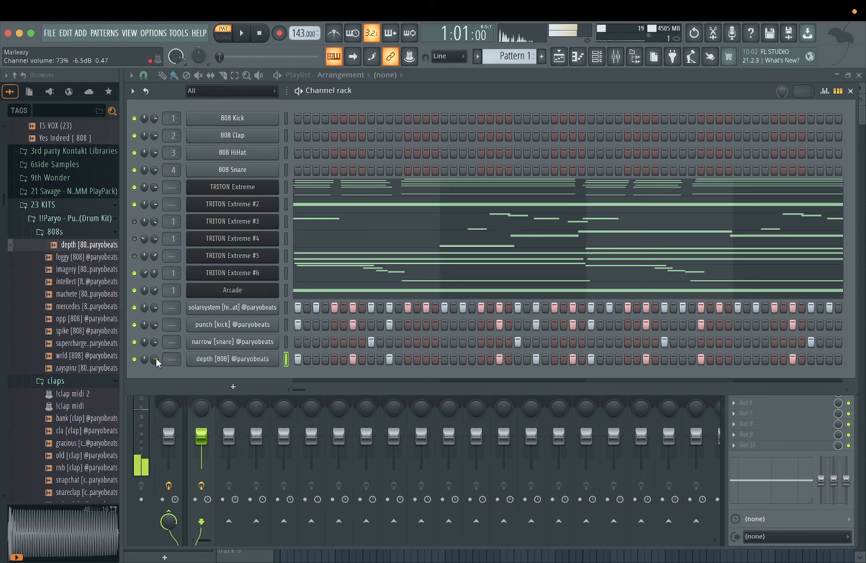
key(space)
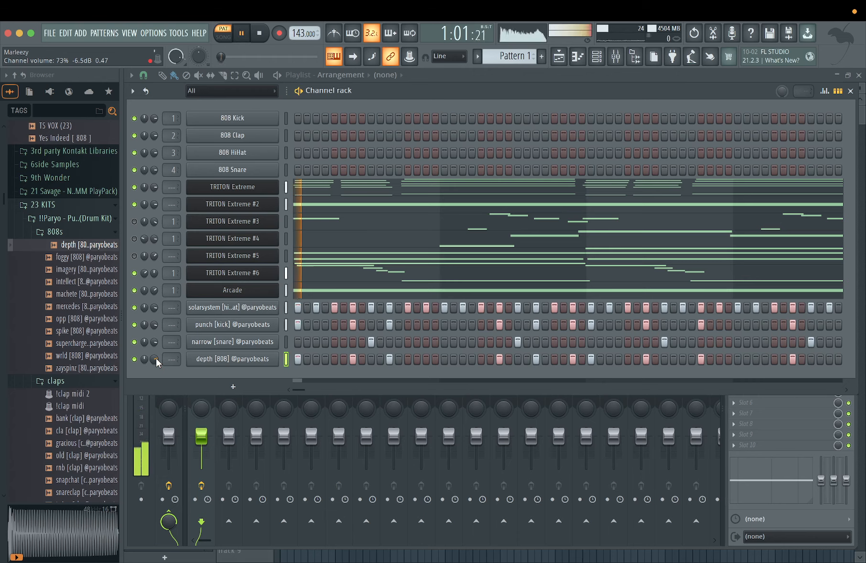
key(space)
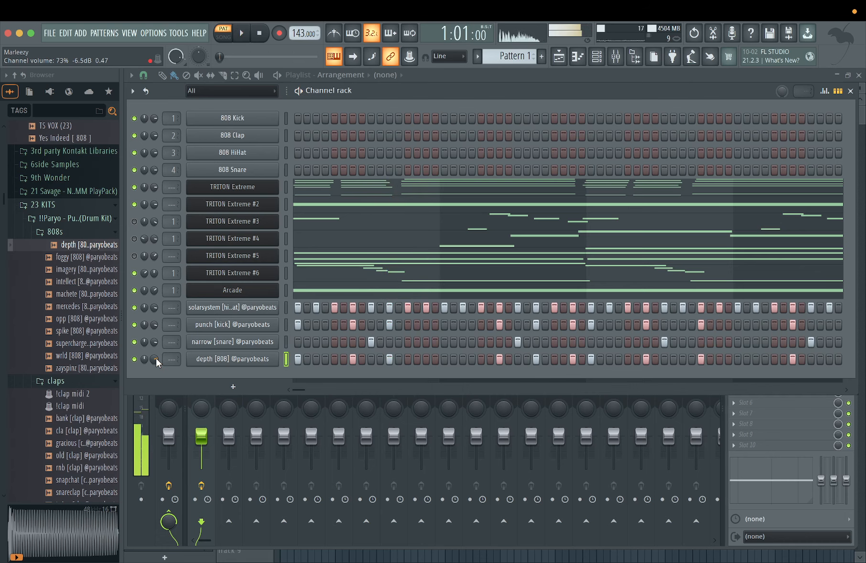
click(141, 525)
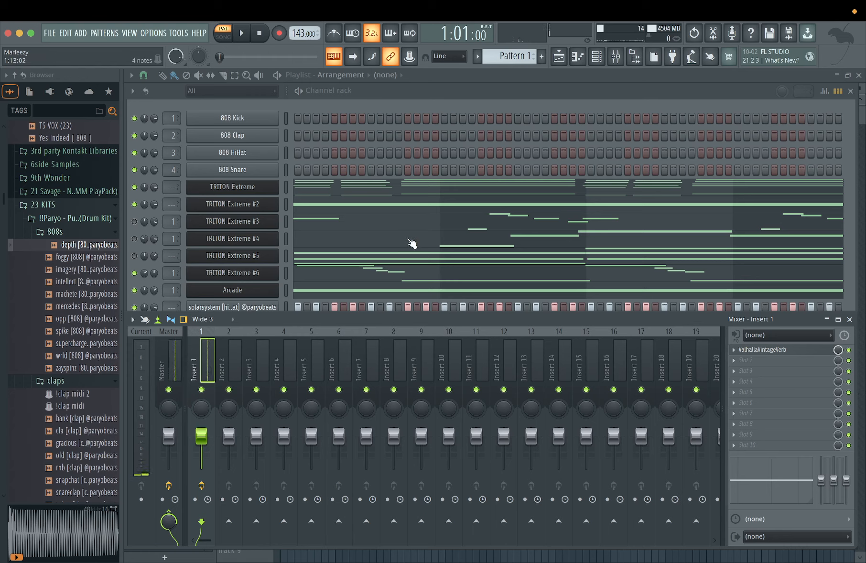
click(605, 87)
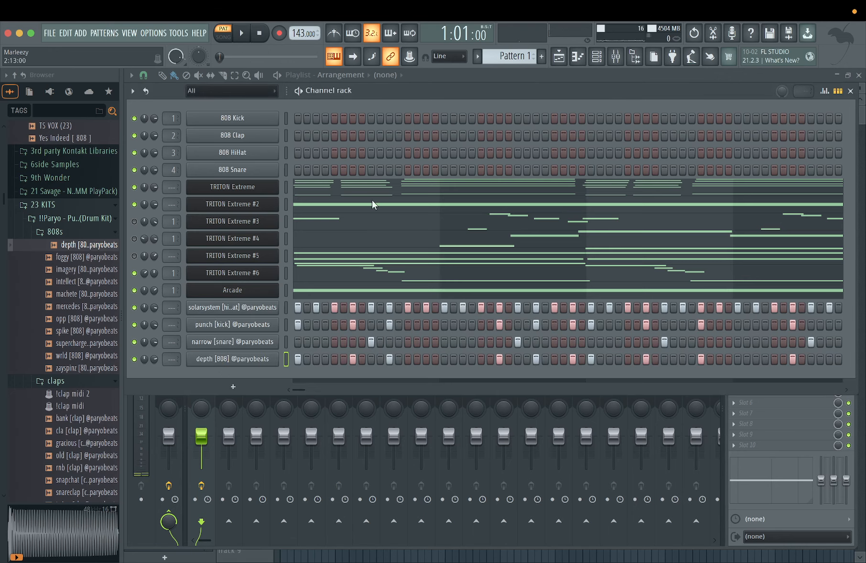
Load Fruity Parametric EQ 2 into slot 2 of mixer Insert 1, move band 1 to about 74 Hz and check it during playback
click(132, 510)
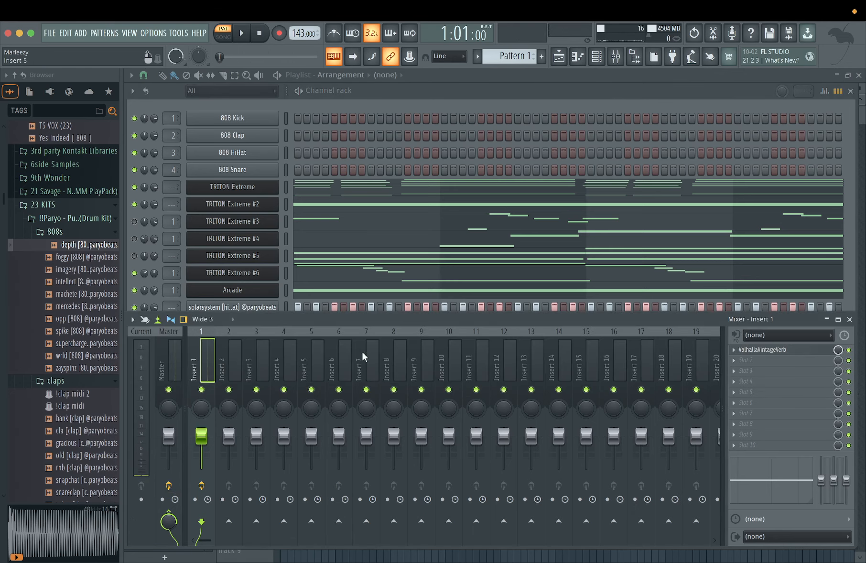
click(775, 360)
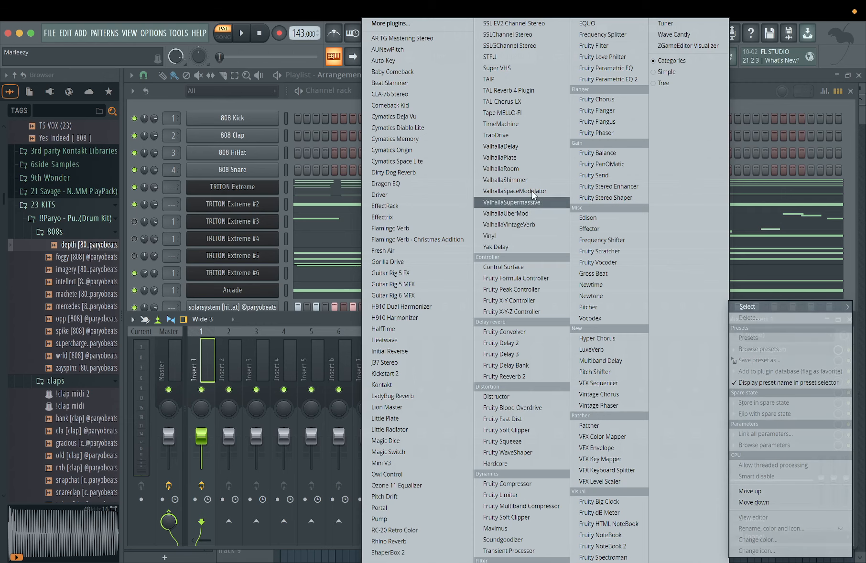
click(610, 81)
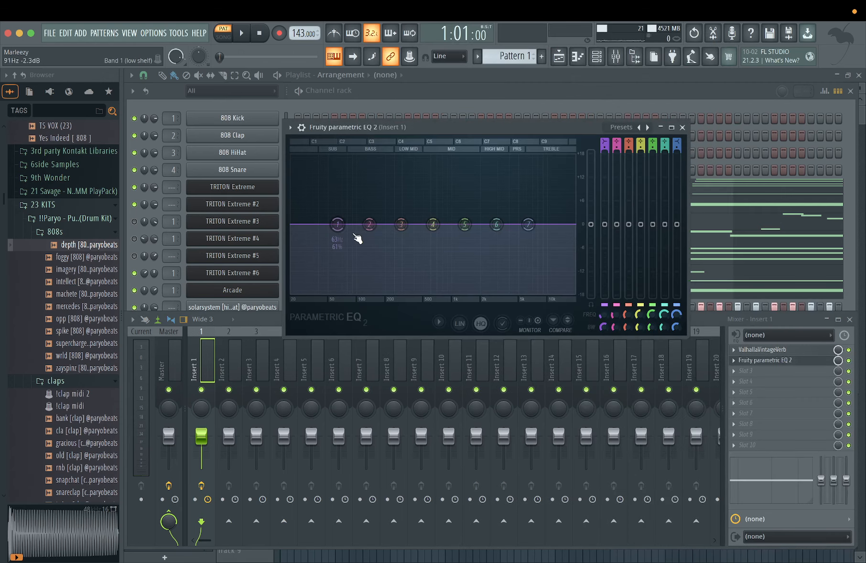
mouse_move(338, 224)
mouse_down()
mouse_move(344, 252)
mouse_move(352, 247)
mouse_move(344, 212)
mouse_move(343, 224)
mouse_up()
key(space)
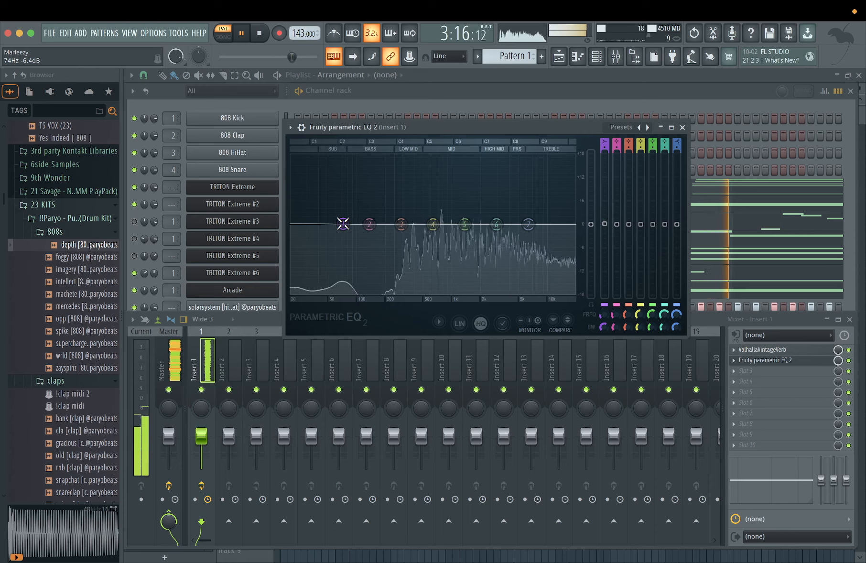
key(space)
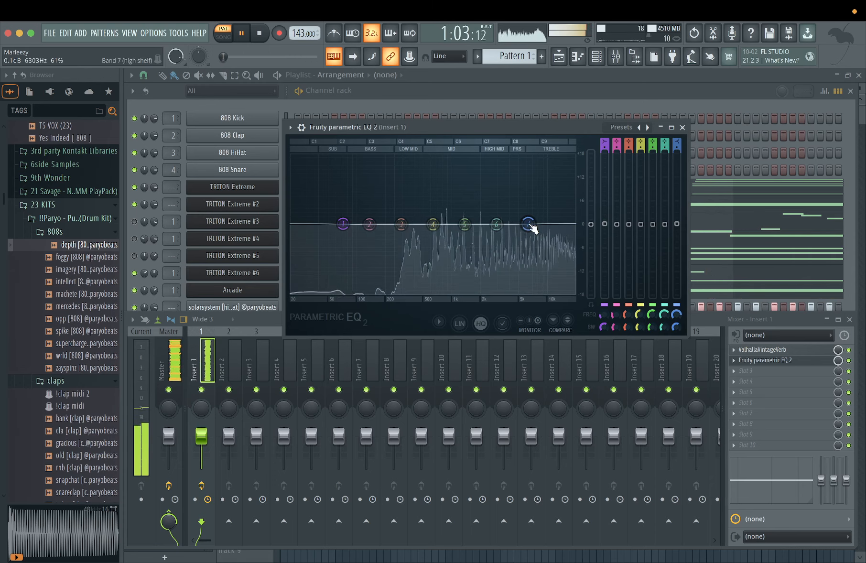
Try the pattern with TRITON Extreme #3, #4 and #5 unmuted, and mute them again
click(133, 224)
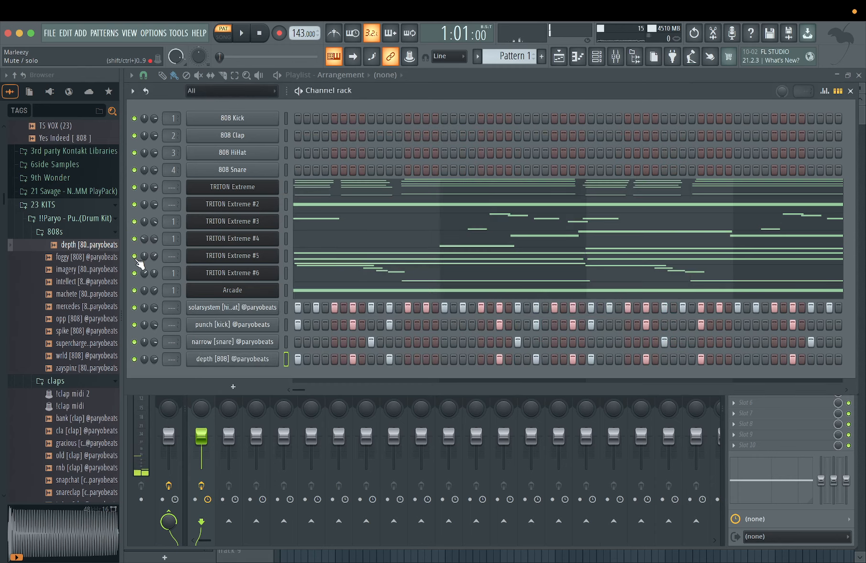
key(space)
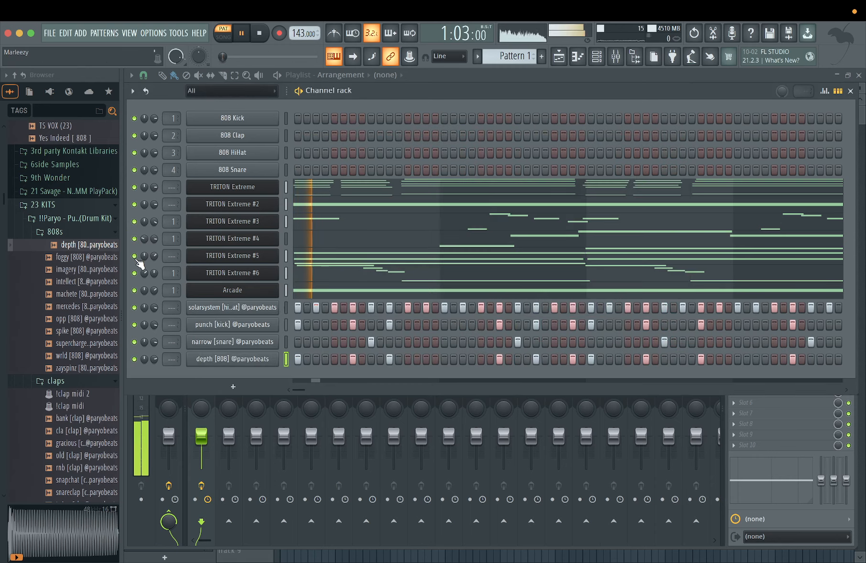
click(134, 221)
click(134, 256)
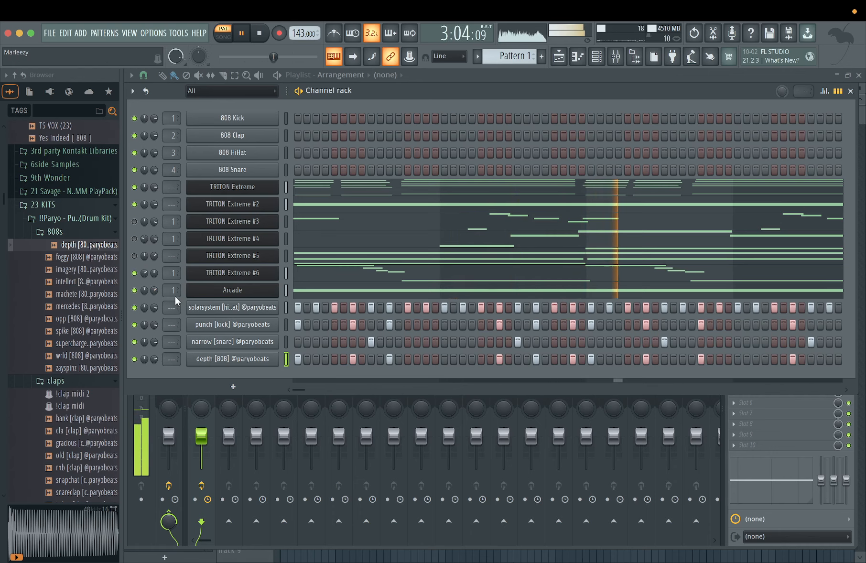
Solo the Arcade channel and set its channel volume to 81%
drag(154, 290, 154, 291)
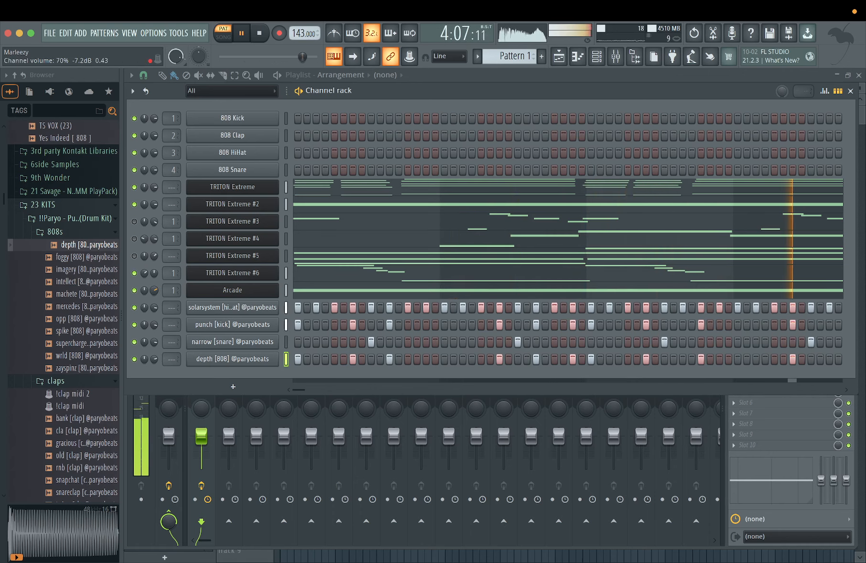
right_click(134, 291)
click(144, 301)
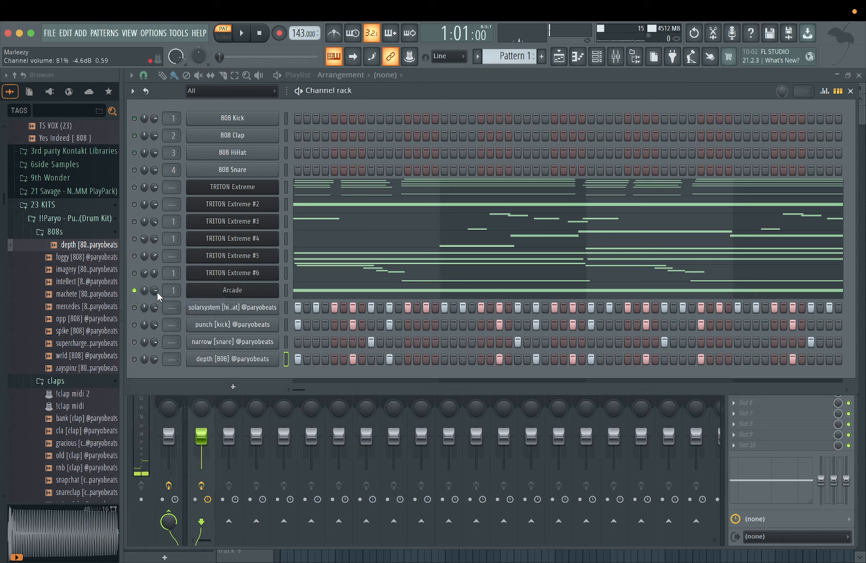
Bring TRITON Extreme #6, #2 and TRITON Extreme back in with Arcade during playback, and unmute the hi hat, kick, snare and 808
click(134, 273)
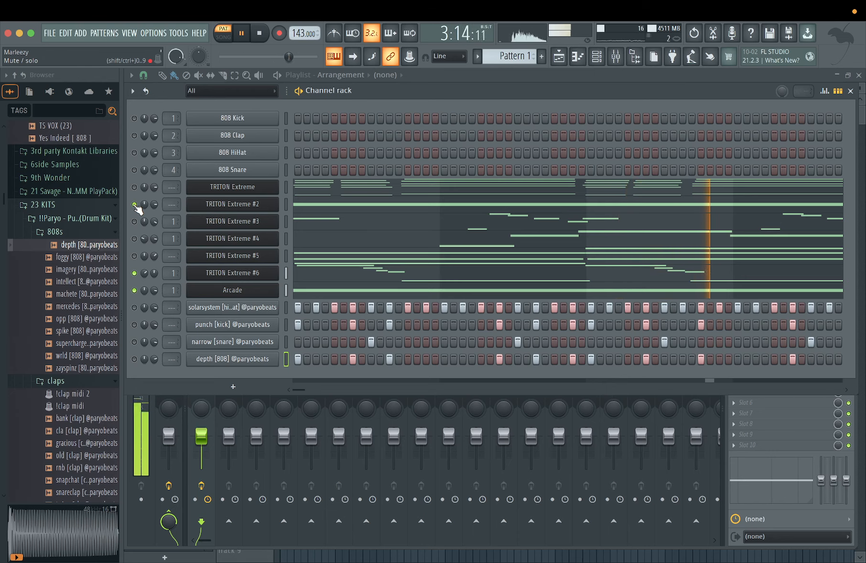
click(134, 186)
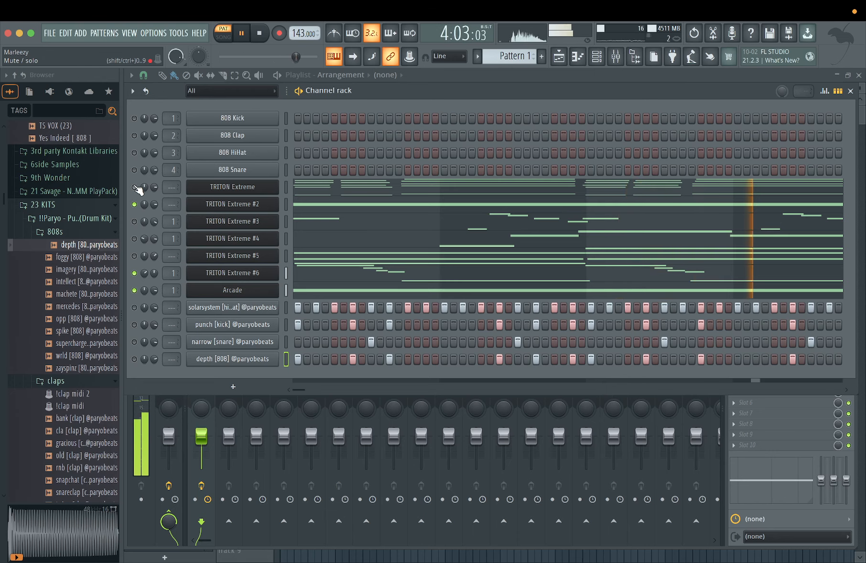
click(134, 307)
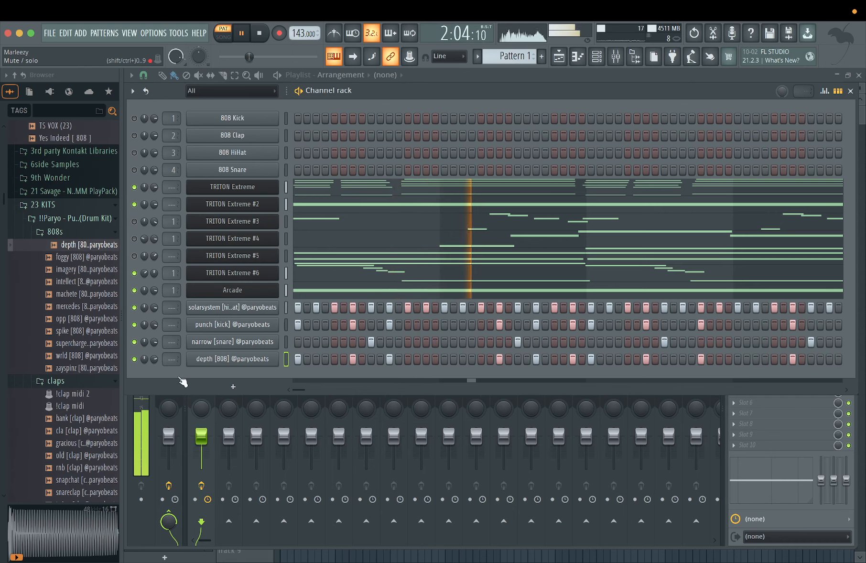
On the Insert 1 equalizer, lower band 6 to about -3 dB near 2.5 kHz and band 7 to about -5 dB near 3.7 kHz
click(137, 510)
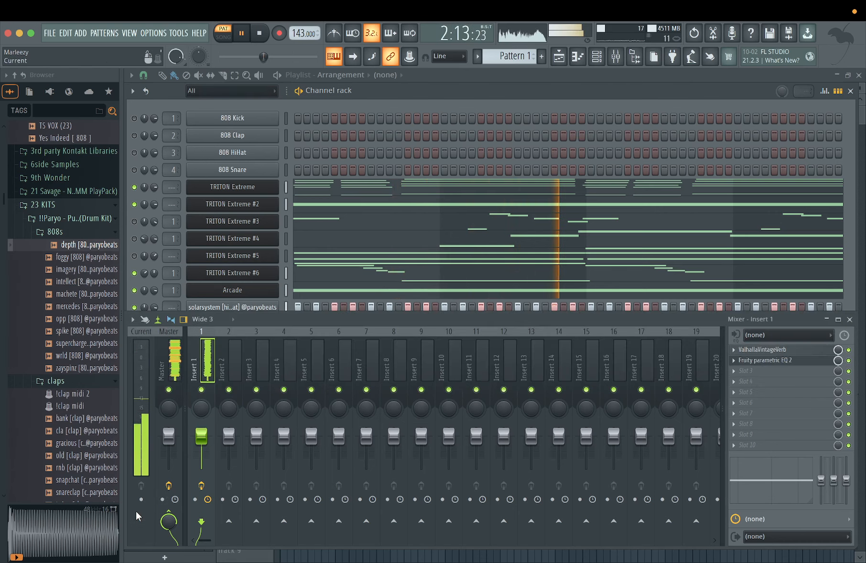
click(765, 361)
key(space)
drag(527, 224, 522, 257)
drag(521, 255, 520, 253)
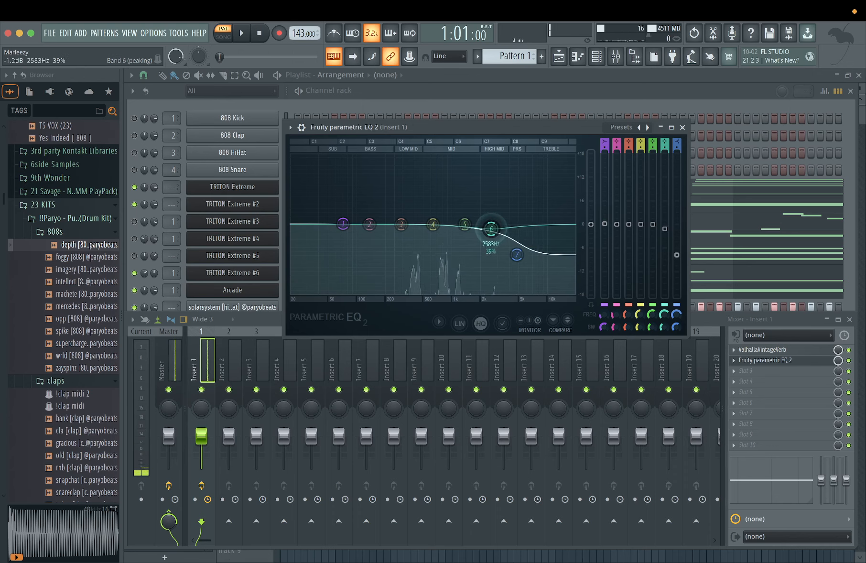
drag(490, 231, 493, 234)
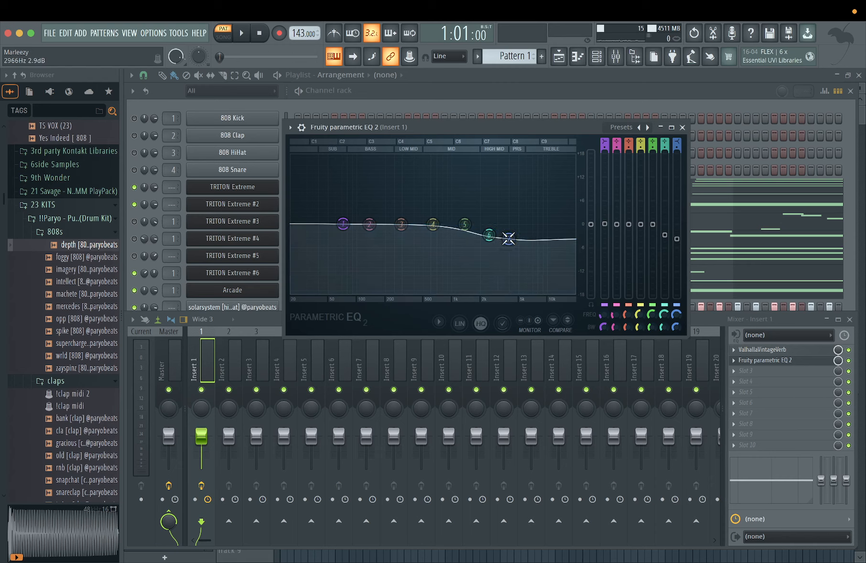
key(space)
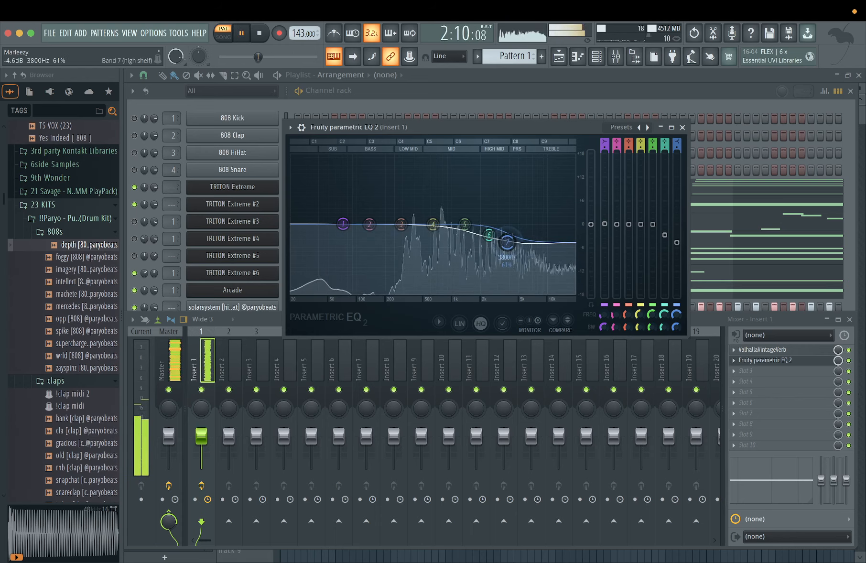
drag(509, 239, 506, 244)
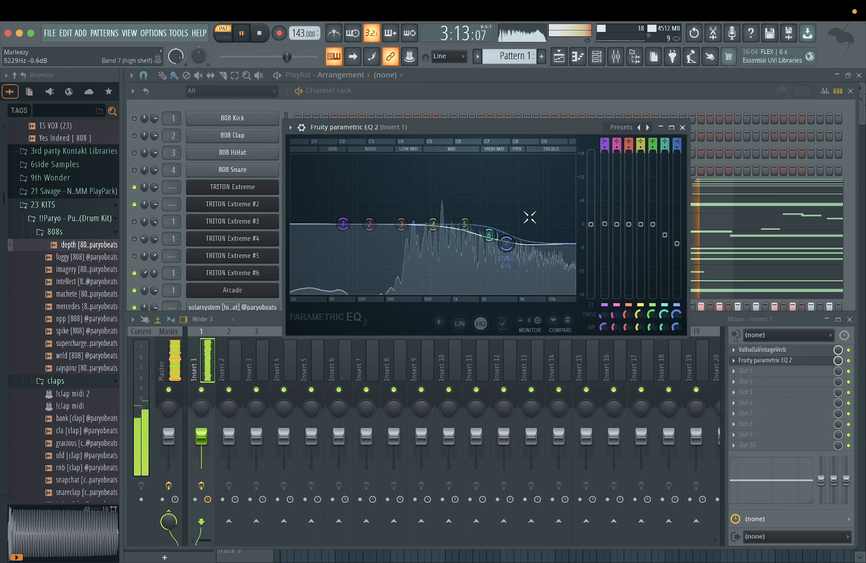
click(681, 127)
Route the TRITON Extreme and TRITON Extreme #2 channels to mixer Insert 2 and stop playback
click(356, 96)
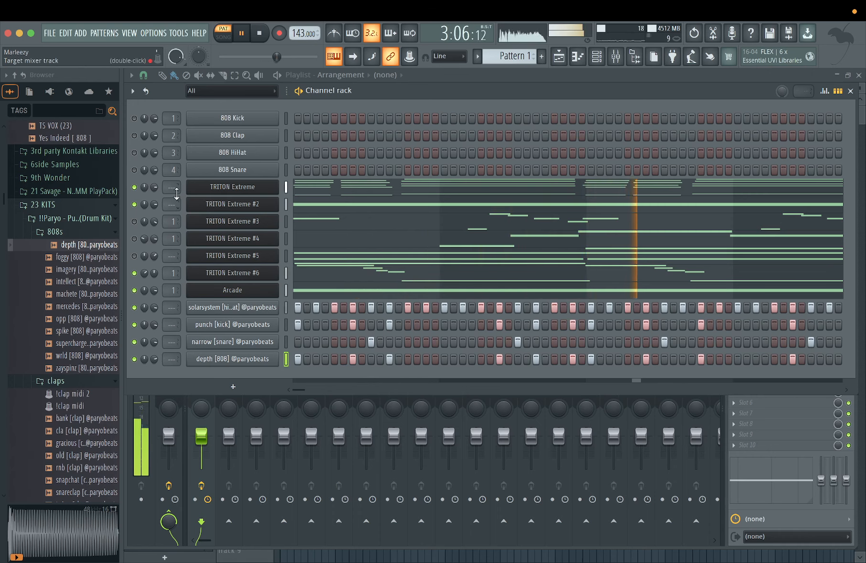
drag(171, 188, 171, 181)
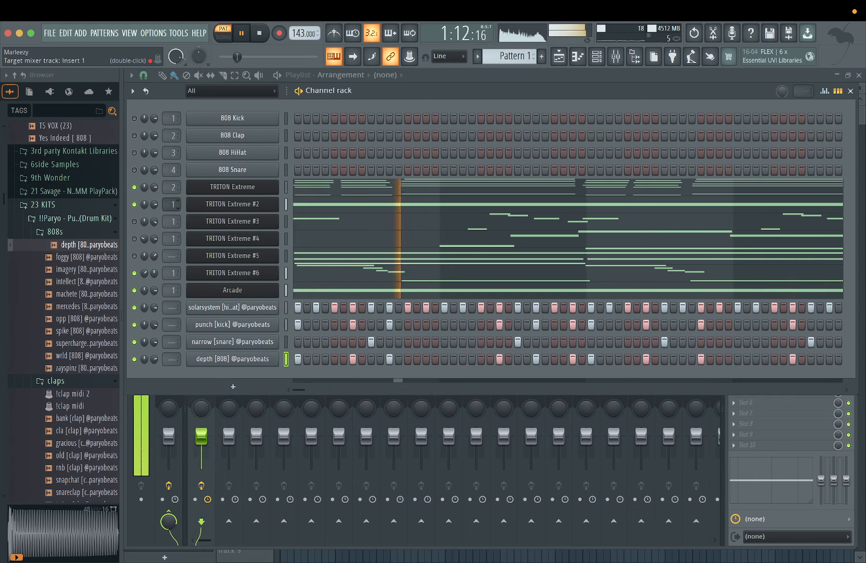
key(space)
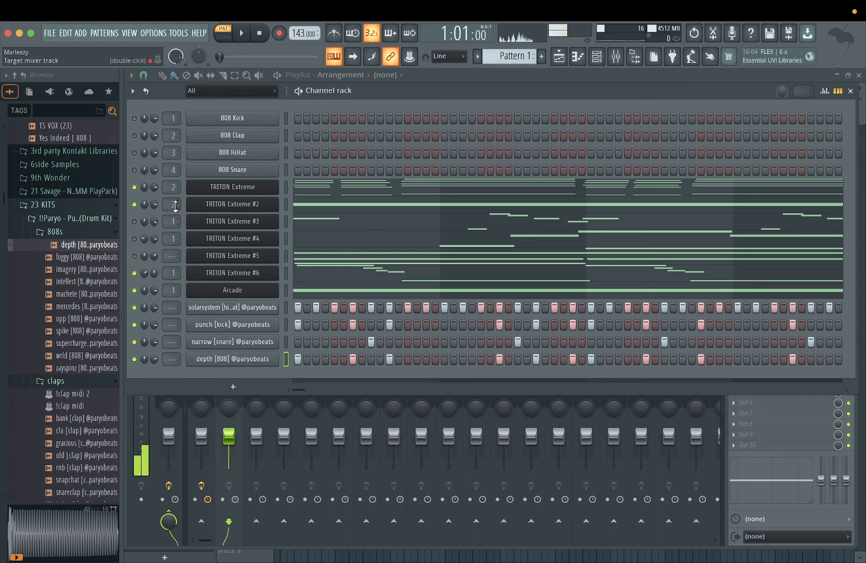
Load Fruity Parametric EQ 2 into slot 1 of Insert 2 and set band 1 to -18 dB at about 147 Hz
click(743, 422)
click(750, 347)
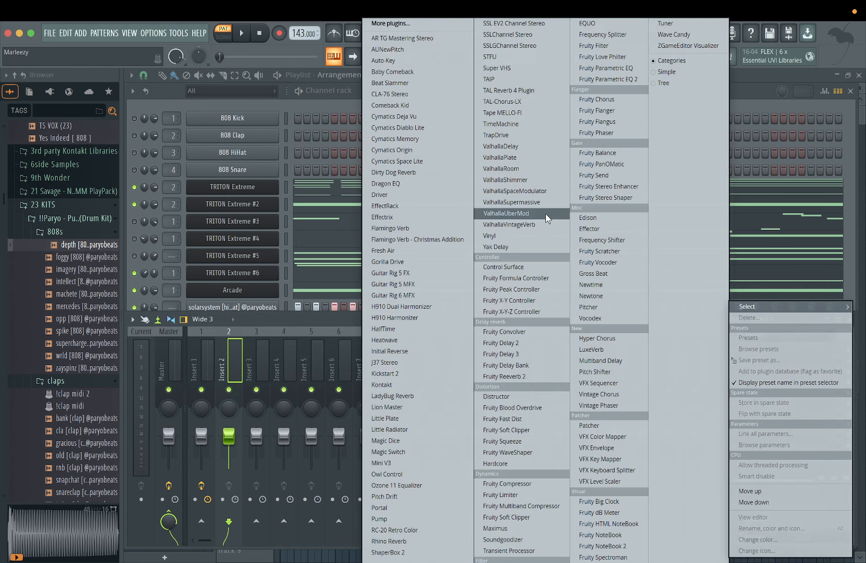
click(600, 78)
key(space)
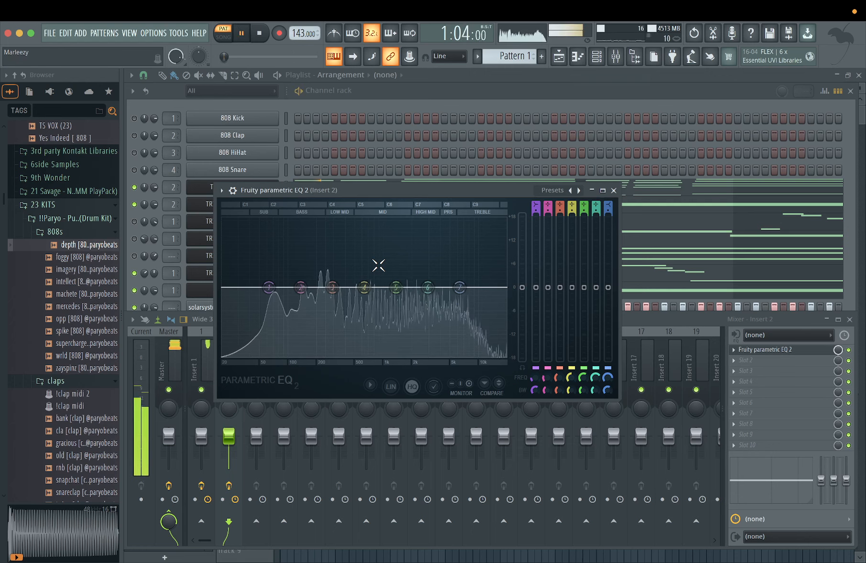
drag(269, 287, 292, 356)
key(space)
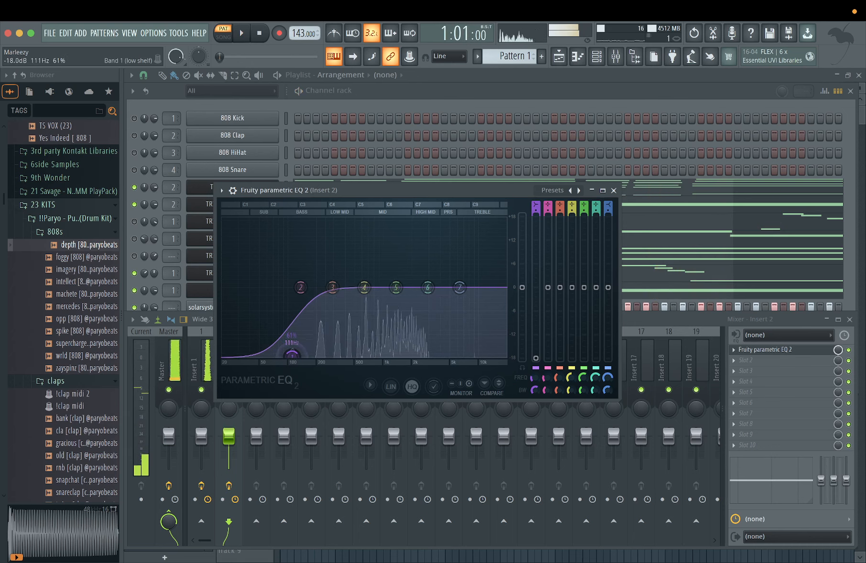
drag(291, 355, 305, 358)
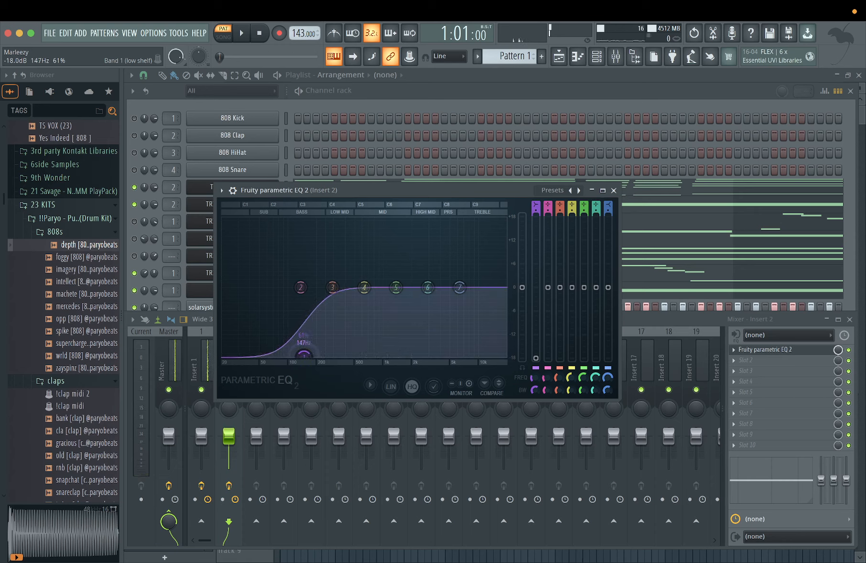
drag(407, 189, 431, 97)
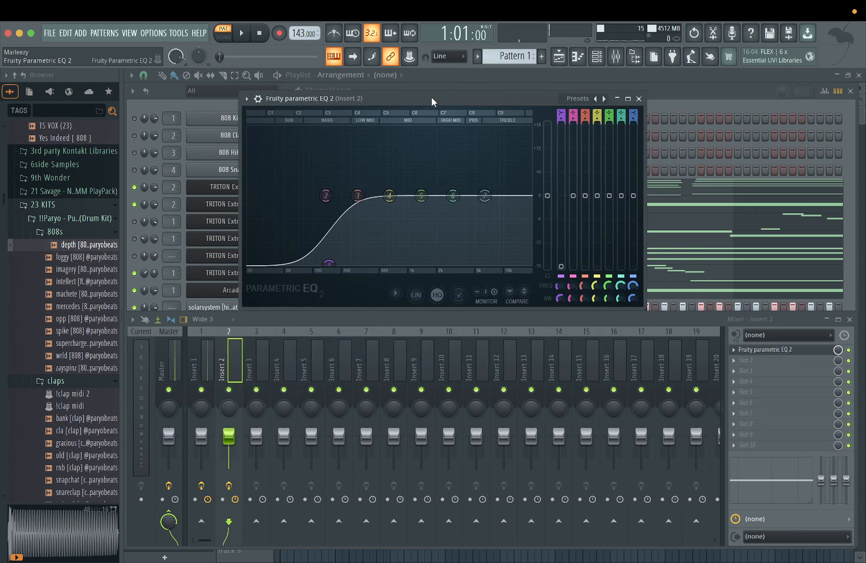
click(183, 297)
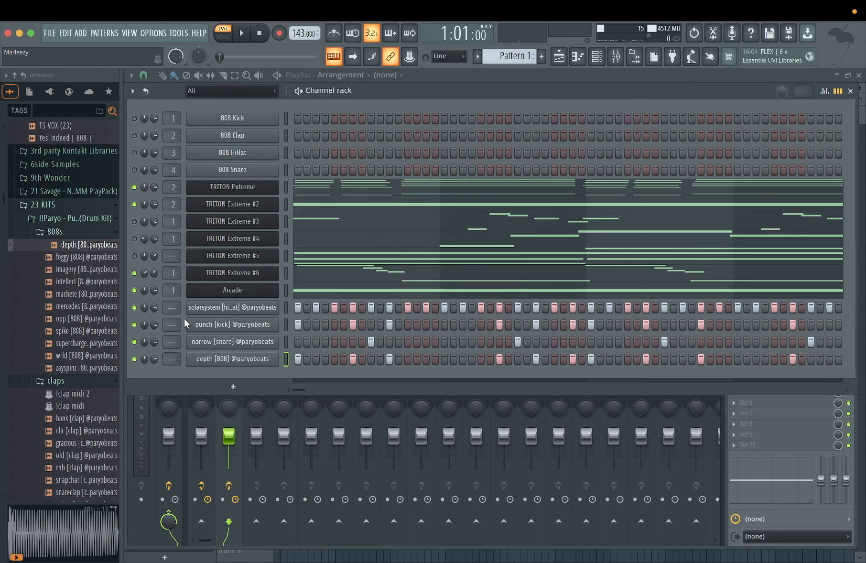
scroll(173, 307, up, 2)
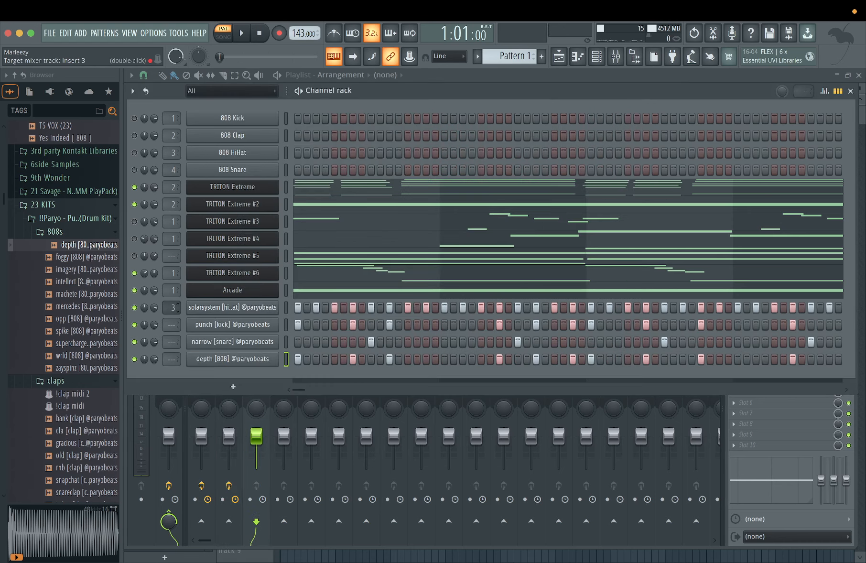
scroll(173, 307, down, 3)
scroll(173, 307, down, 1)
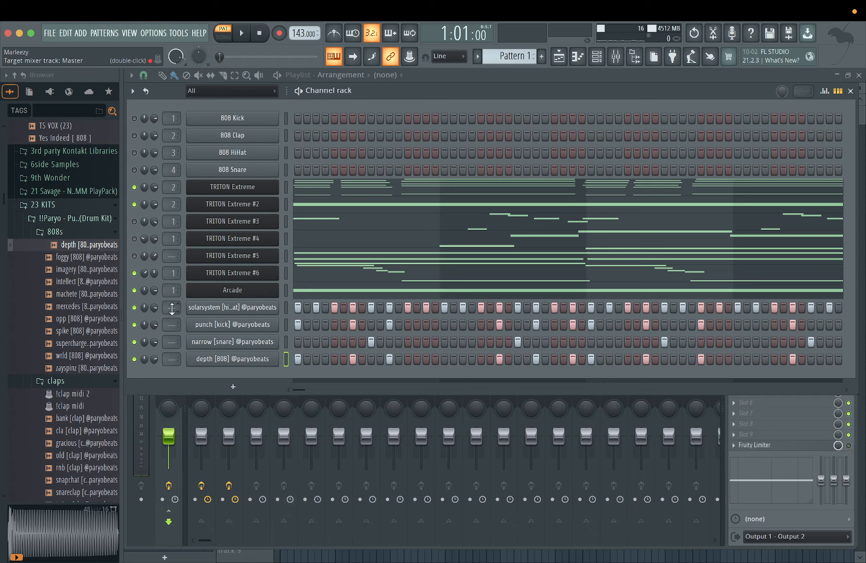
Route the punch kick and depth 808 channels to mixer Insert 3
scroll(171, 324, up, 2)
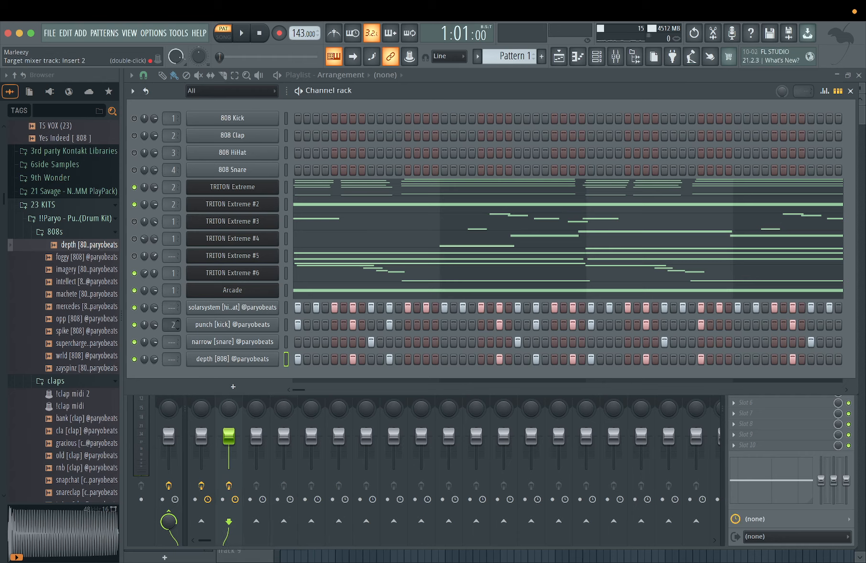
scroll(173, 325, up, 1)
scroll(173, 359, up, 4)
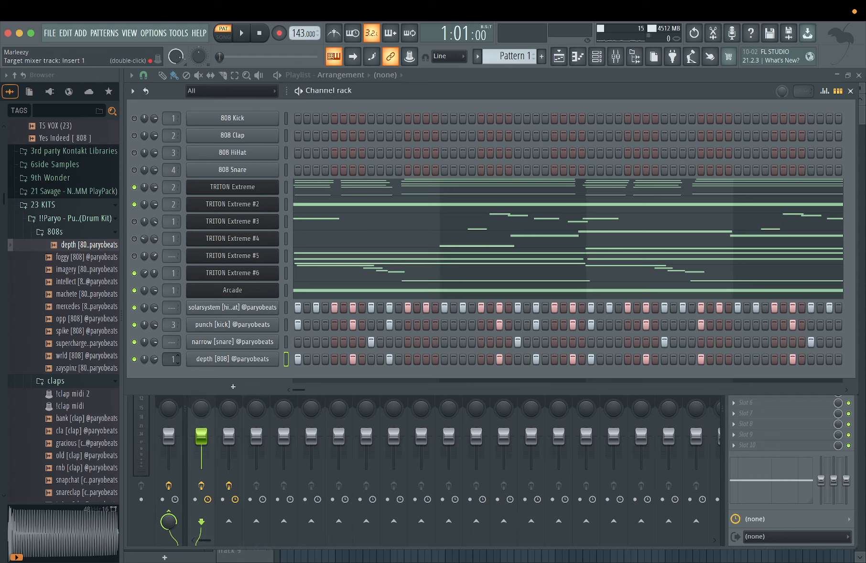
scroll(173, 359, down, 1)
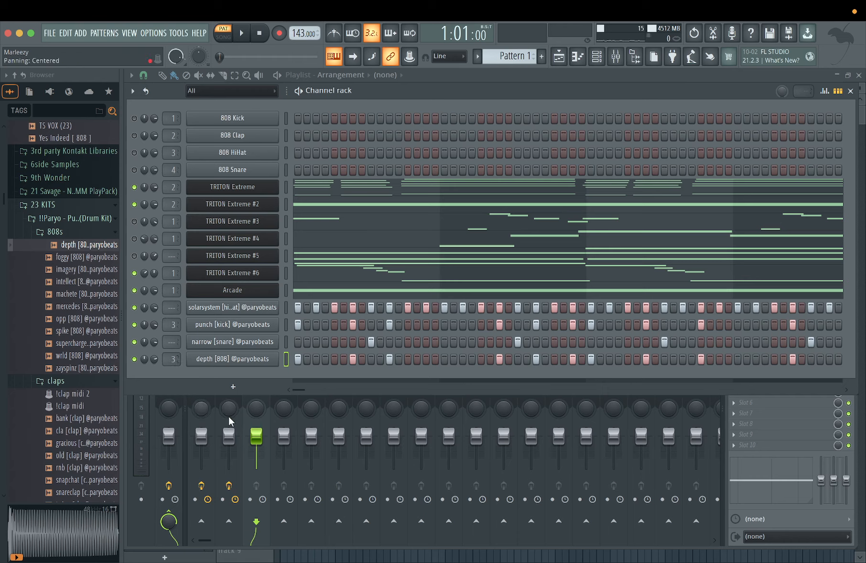
Load Fruity Parametric EQ 2 into slot 1 of Insert 3, check the kick and 808 spectrum during playback, and close the equalizer
click(742, 457)
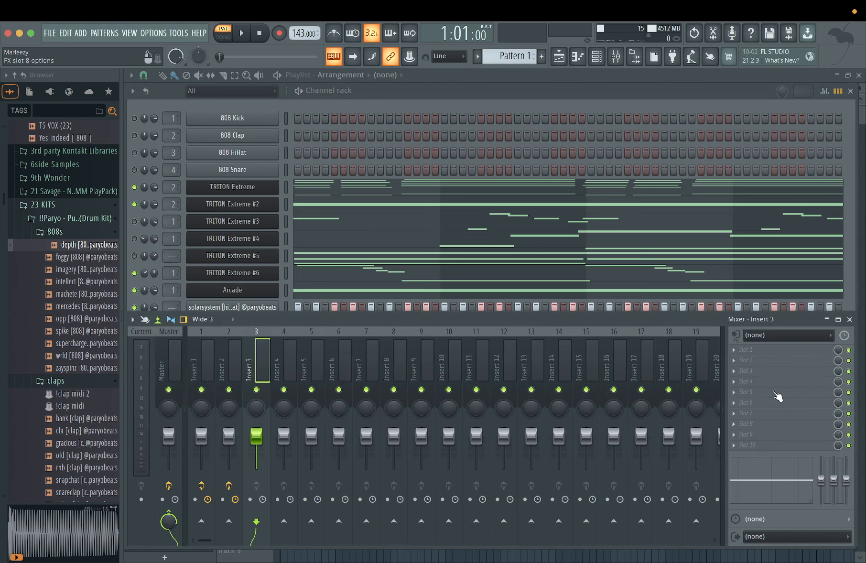
click(767, 354)
click(609, 79)
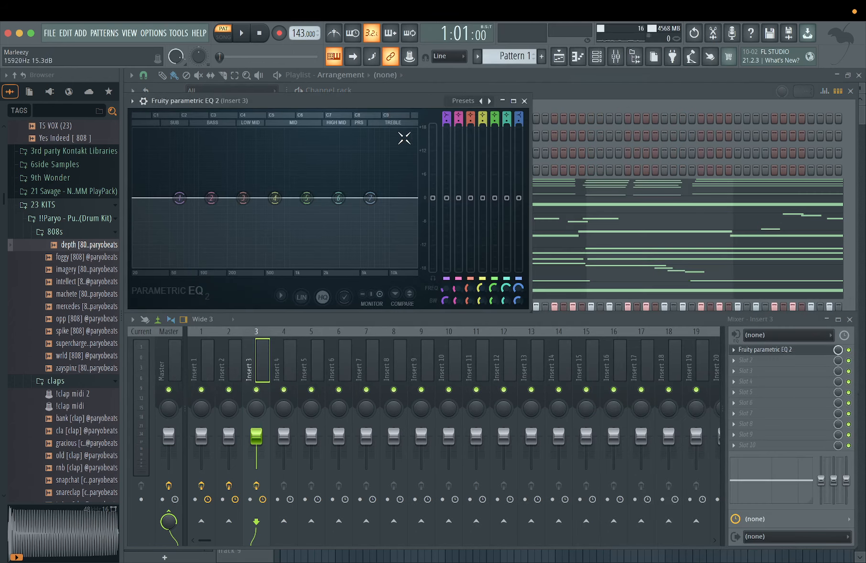
key(space)
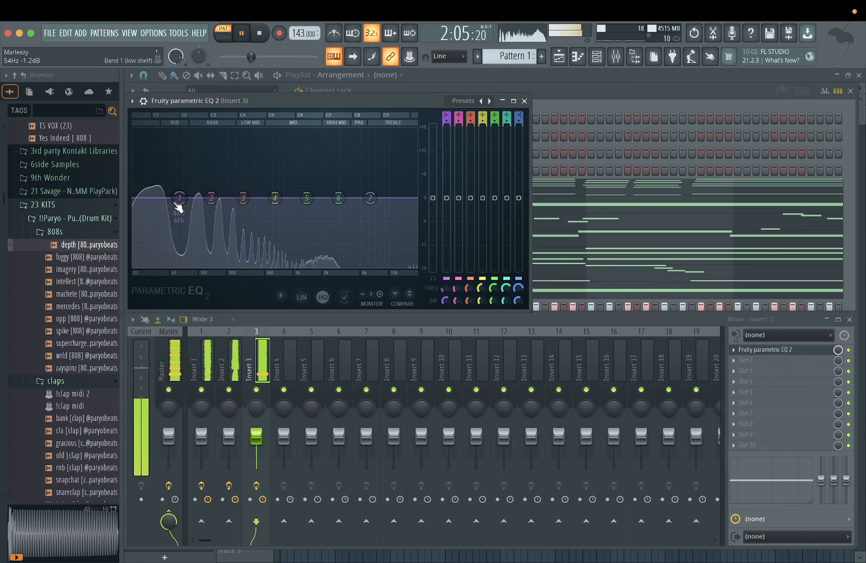
click(524, 101)
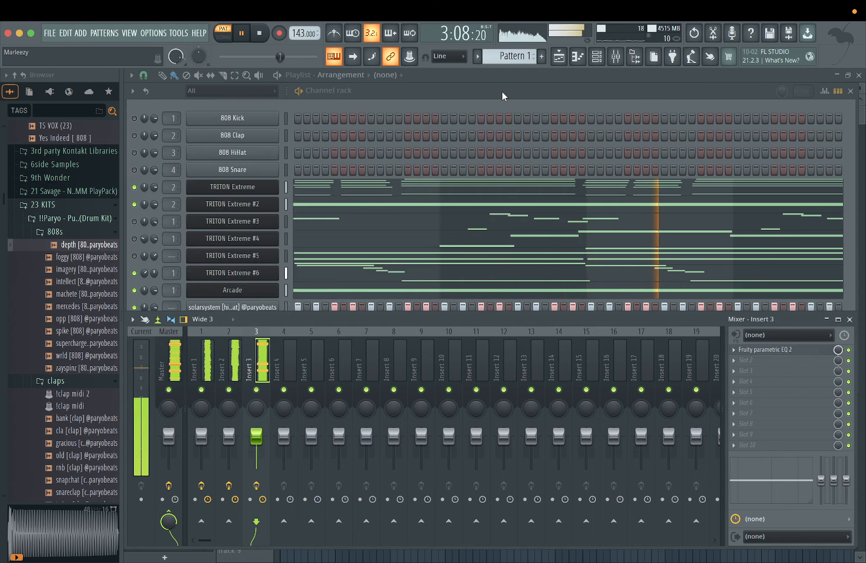
Raise the Insert 2 fader to 1.2 dB, and on its equalizer steepen band 1's slope and move it to -18 dB slightly above 100 Hz
click(234, 419)
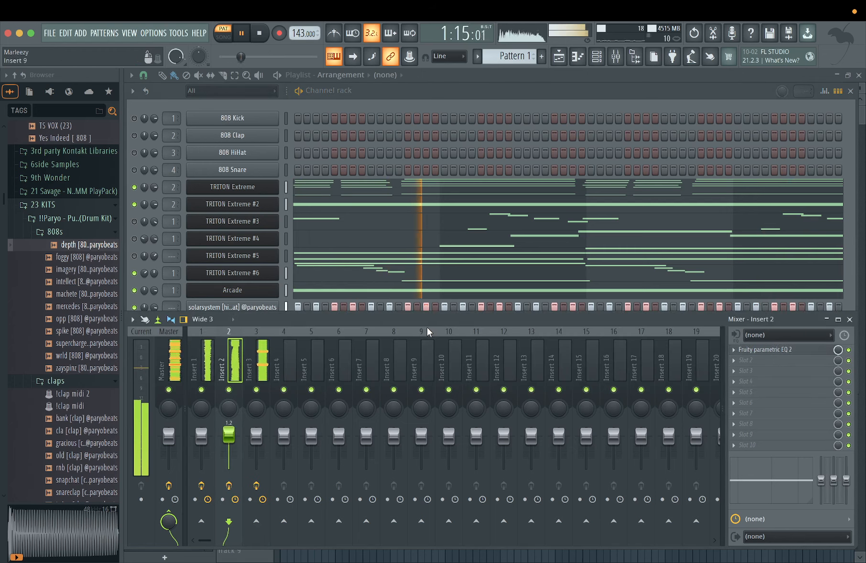
click(764, 349)
drag(329, 264, 328, 261)
right_click(329, 261)
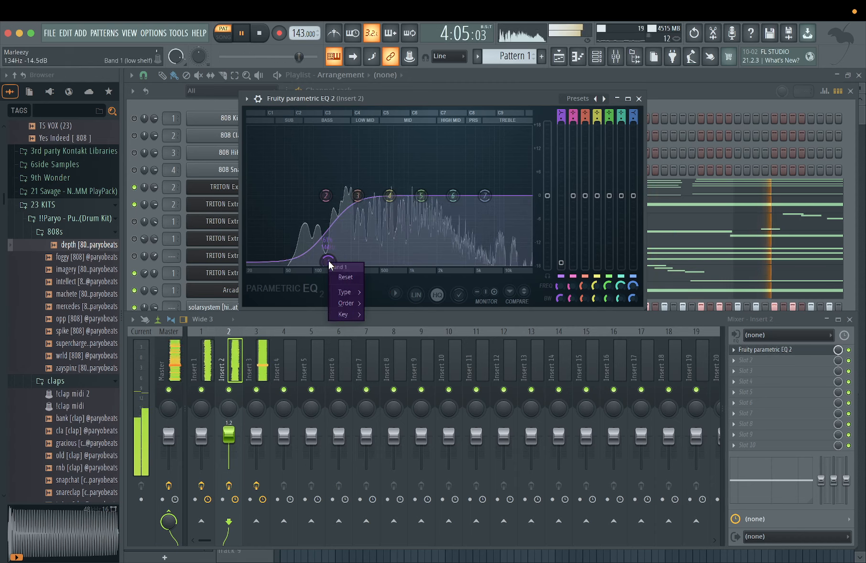
mouse_move(353, 292)
click(384, 308)
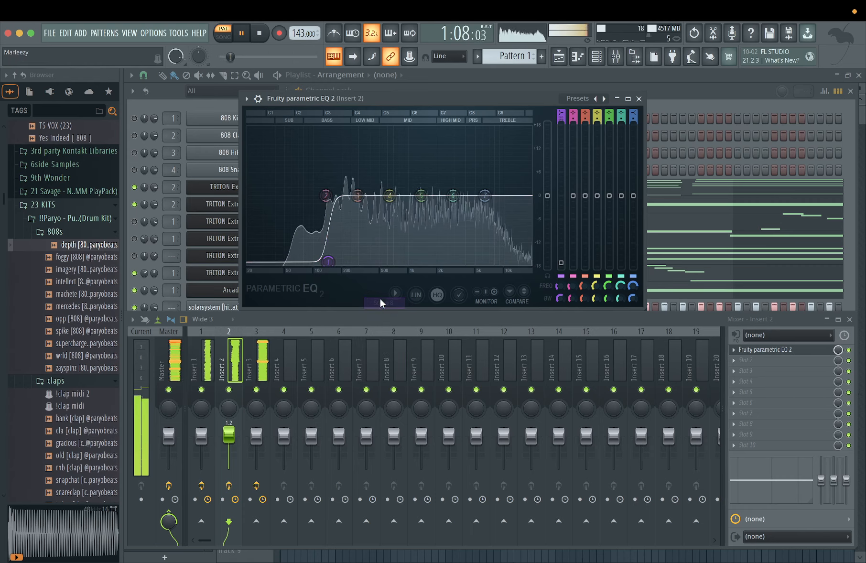
mouse_move(329, 262)
mouse_down()
mouse_move(415, 262)
mouse_move(253, 264)
mouse_move(320, 263)
mouse_up()
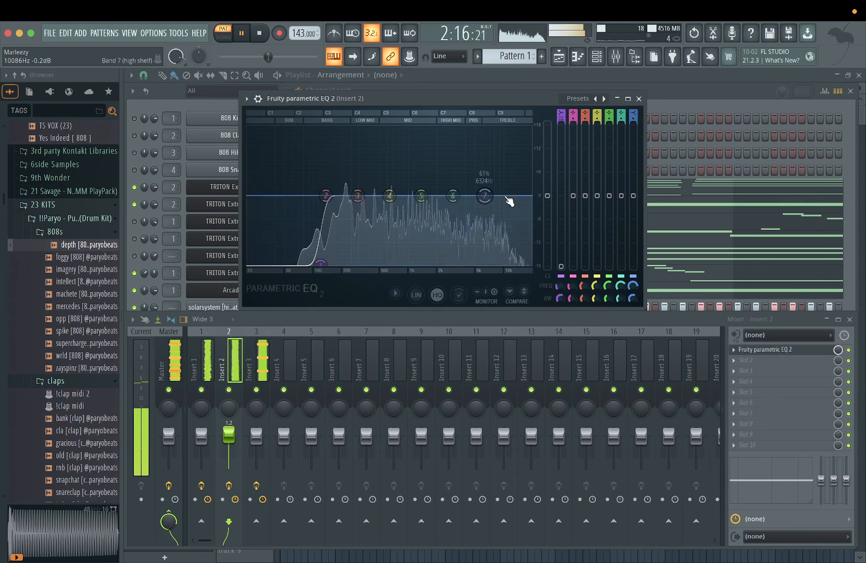
Set band 7 of the Insert 2 equalizer to -18 dB at about 6475 Hz while listening, and stop playback
drag(484, 196, 484, 259)
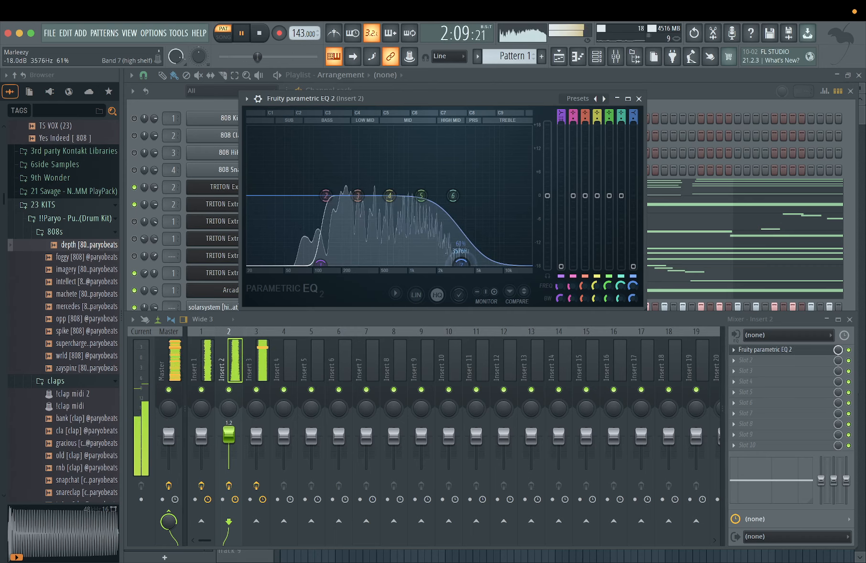
drag(460, 262, 473, 263)
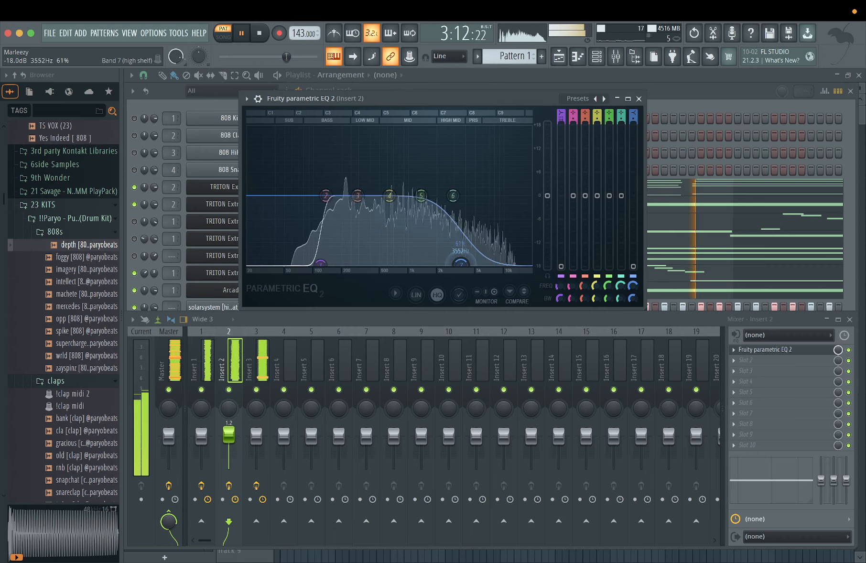
drag(474, 263, 484, 263)
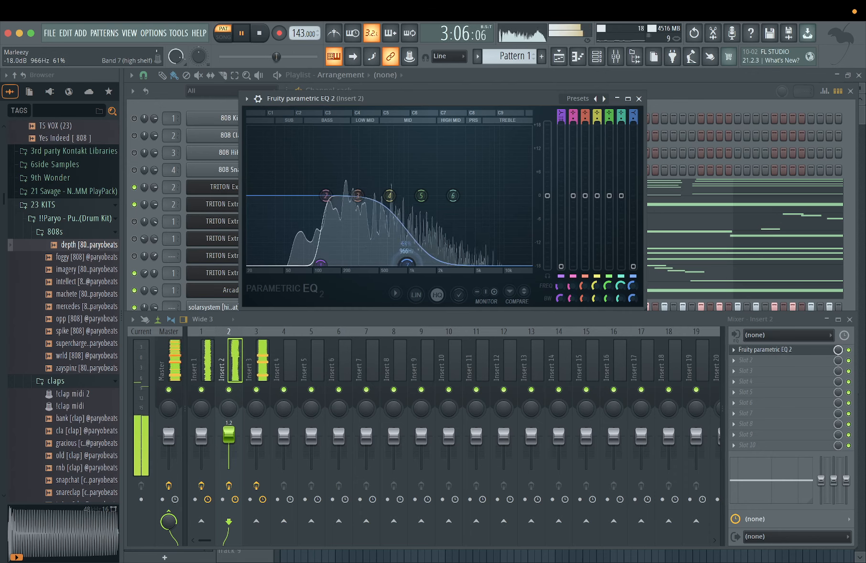
drag(407, 263, 478, 263)
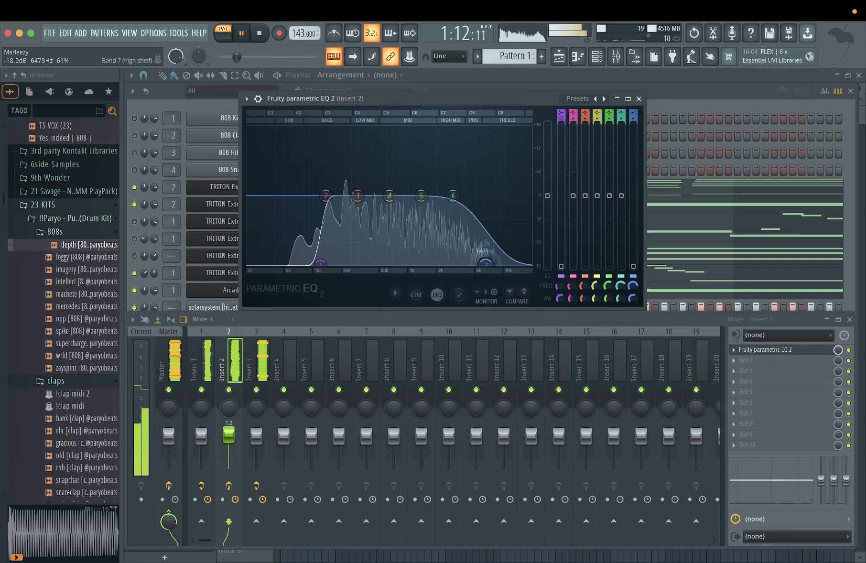
key(space)
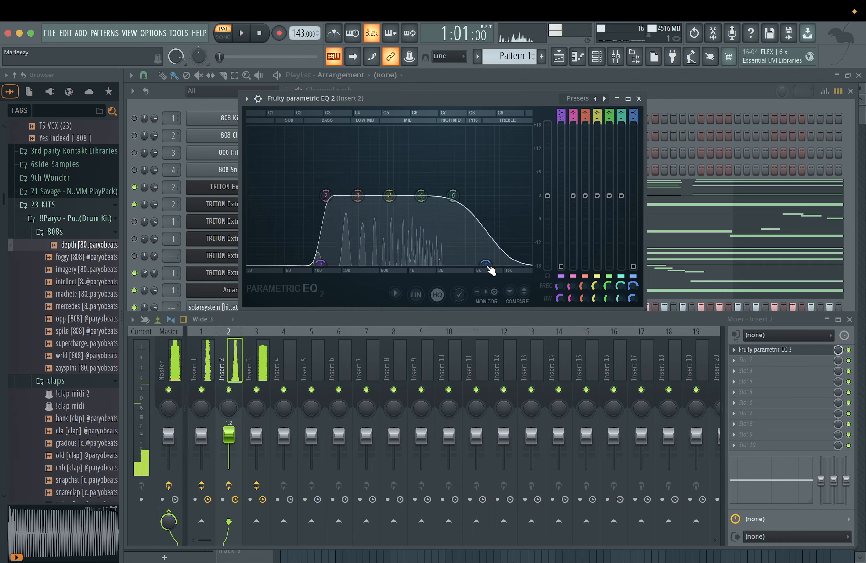
On the Insert 2 equalizer, shift band 7 down to about 5271 Hz and lower band 6 slightly below 0 dB
drag(488, 266, 486, 264)
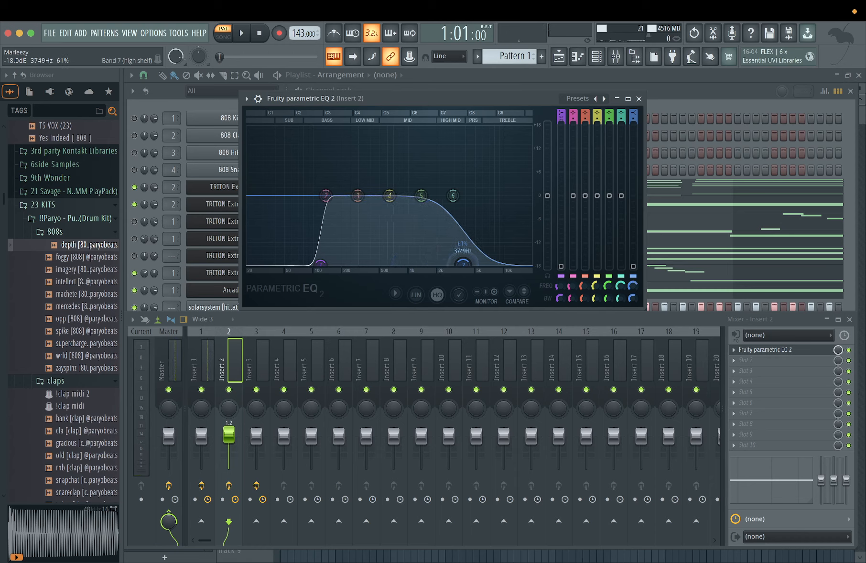
mouse_move(476, 263)
mouse_down()
mouse_move(519, 235)
mouse_move(483, 264)
mouse_move(378, 264)
mouse_move(473, 264)
mouse_move(488, 255)
mouse_move(477, 264)
mouse_up()
mouse_move(457, 201)
mouse_down()
mouse_move(454, 194)
mouse_move(444, 204)
mouse_up()
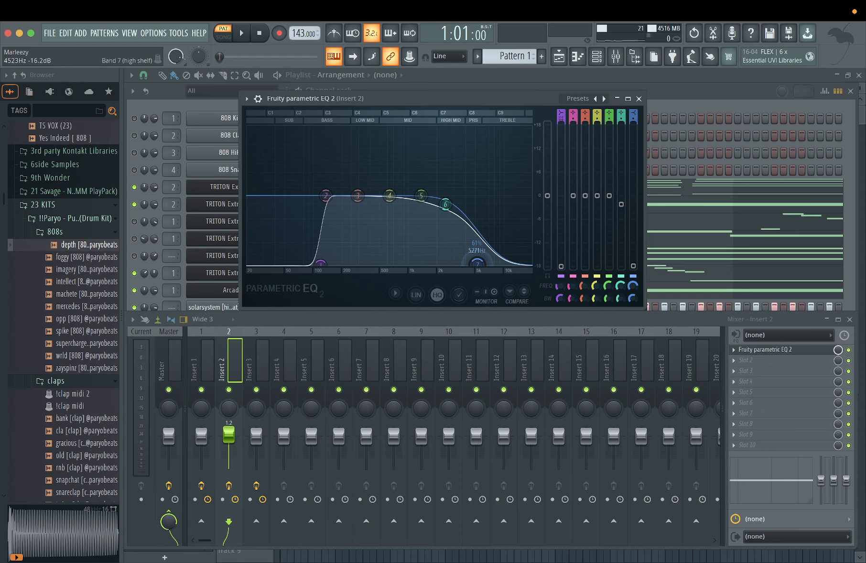
Try band 7 of the Insert 2 equalizer far lower, near 1.2 kHz, during playback, and return it to about 7238 Hz
drag(476, 263, 429, 268)
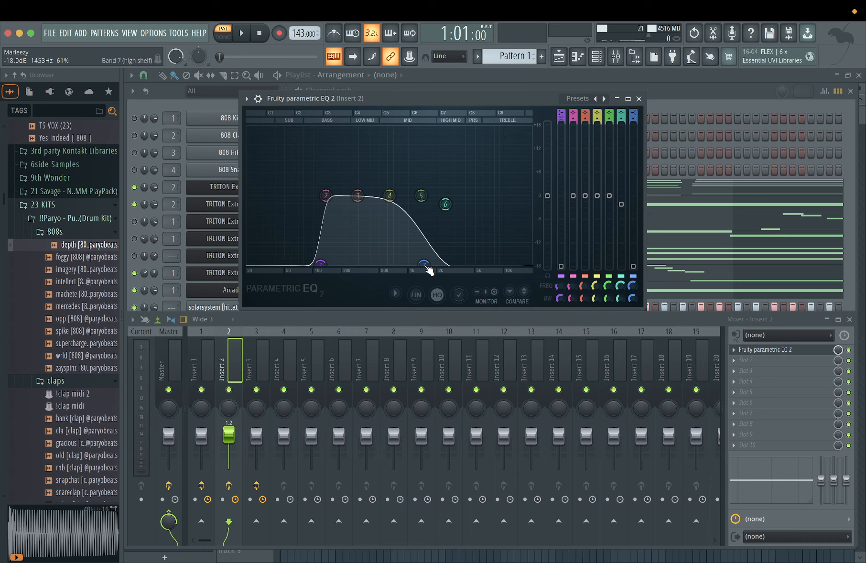
drag(426, 268, 418, 266)
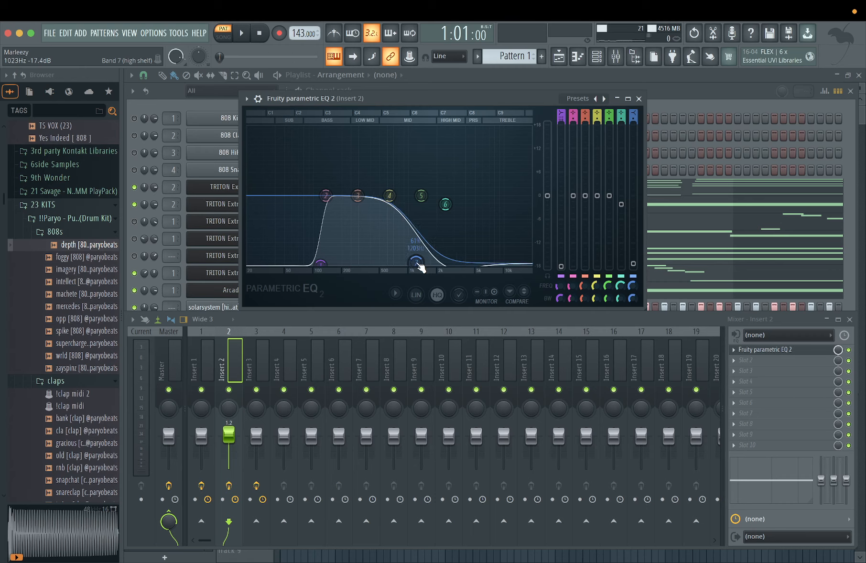
key(space)
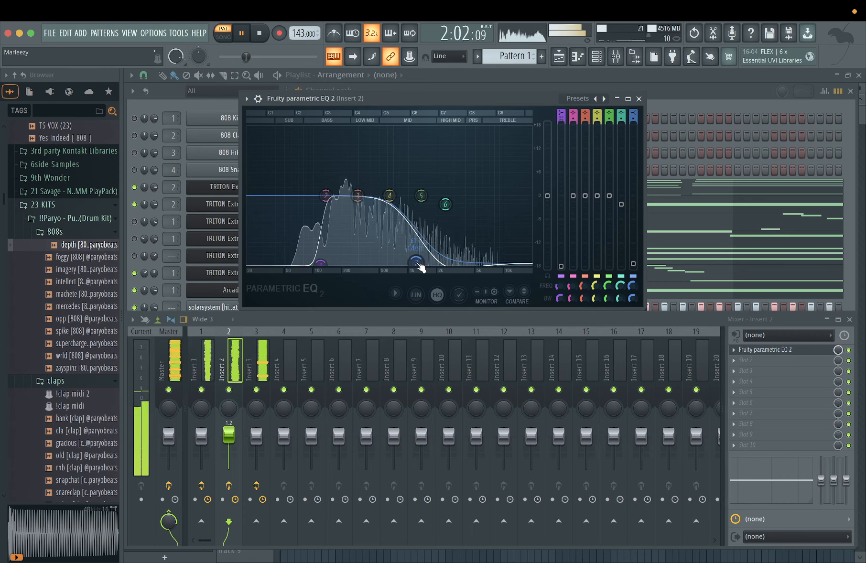
drag(416, 262, 484, 261)
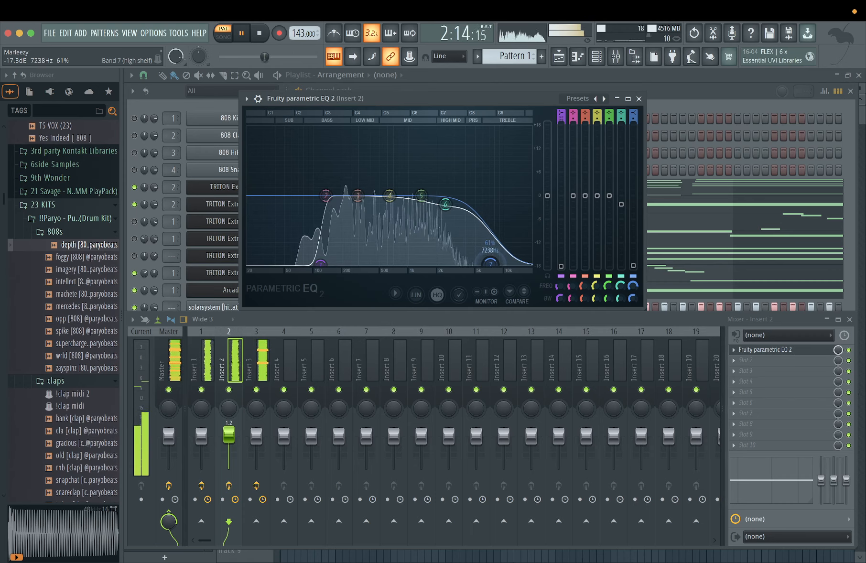
Fine-tune band 7 of the Insert 2 equalizer to about 5639 Hz while listening, nudge band 1 slightly higher, and close the equalizer
drag(488, 262, 512, 219)
drag(483, 264, 482, 264)
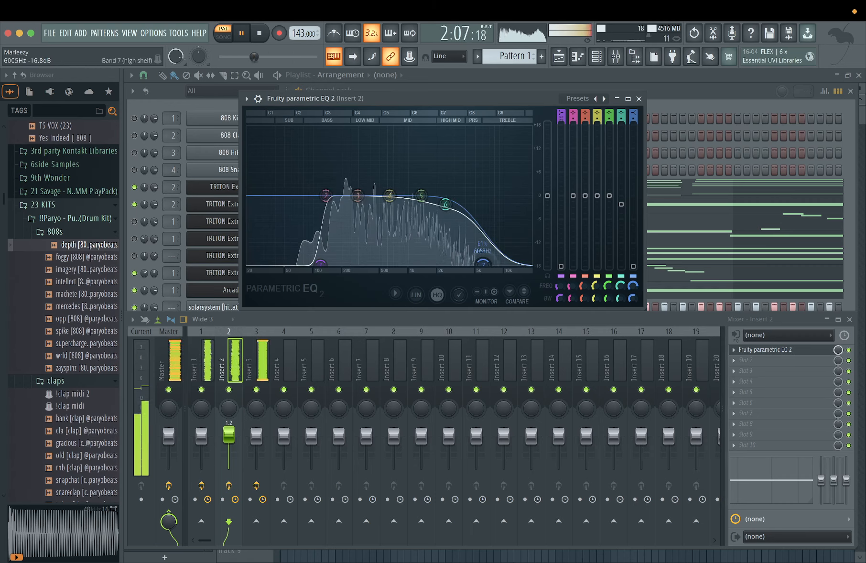
drag(476, 264, 479, 264)
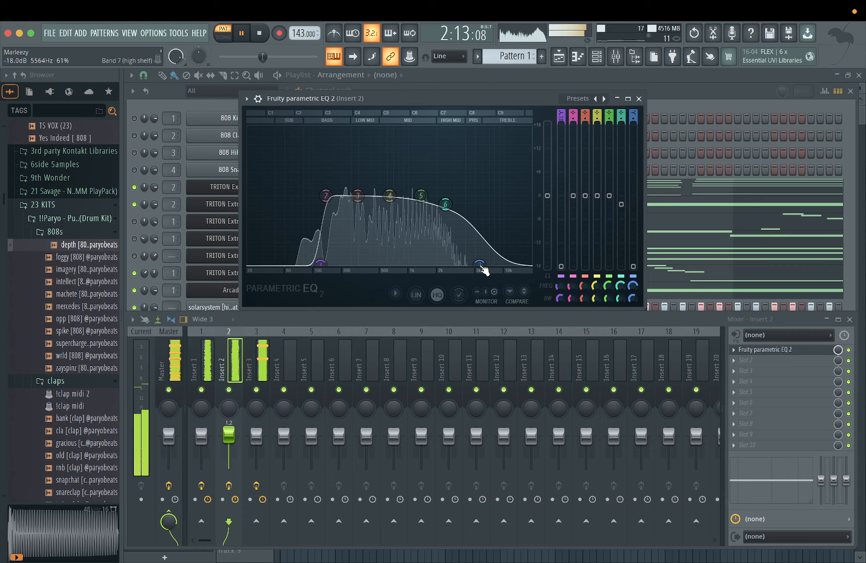
drag(482, 267, 483, 262)
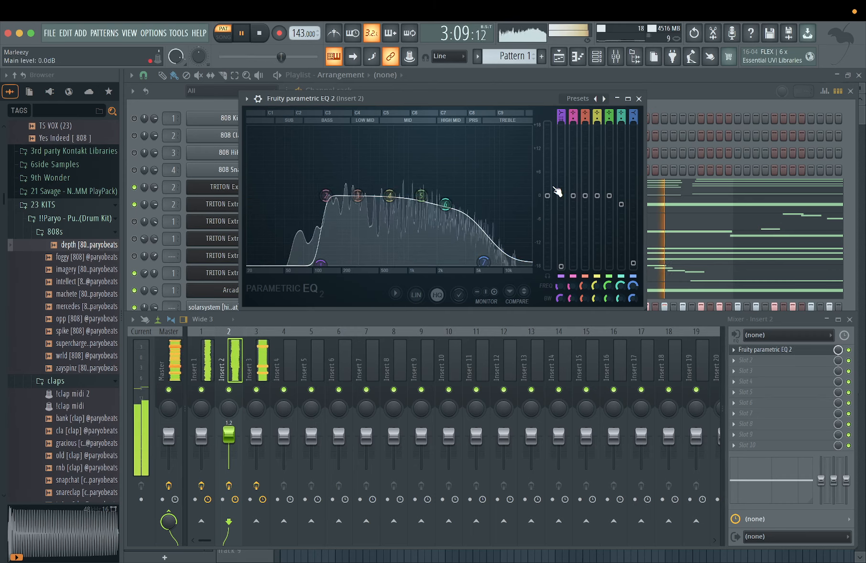
drag(320, 264, 324, 264)
drag(483, 262, 479, 262)
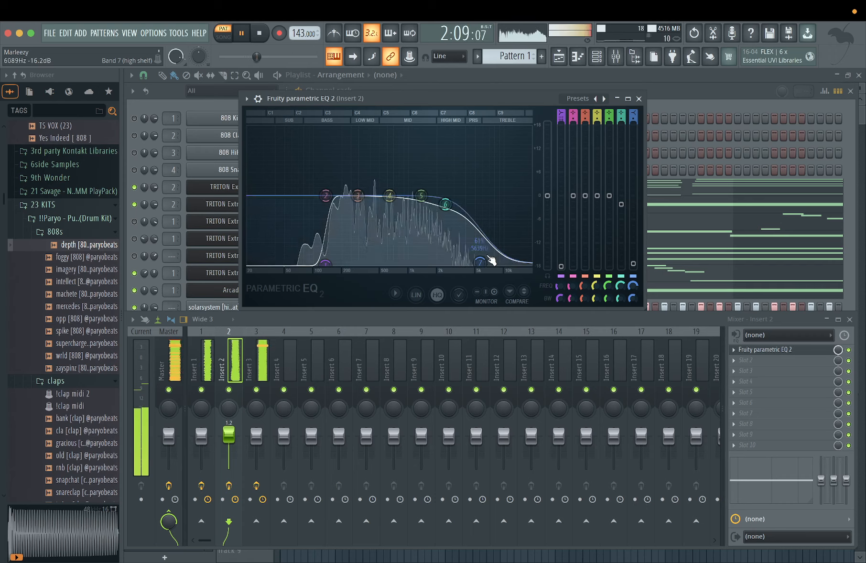
click(638, 99)
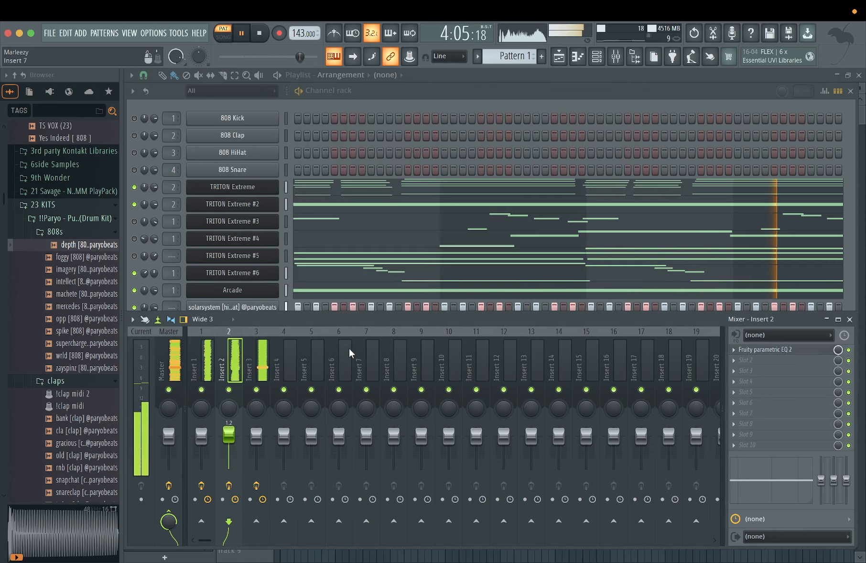
On the Insert 1 equalizer, set band 7 to about -17.9 dB at 5972 Hz, and close the equalizer
click(206, 358)
click(764, 360)
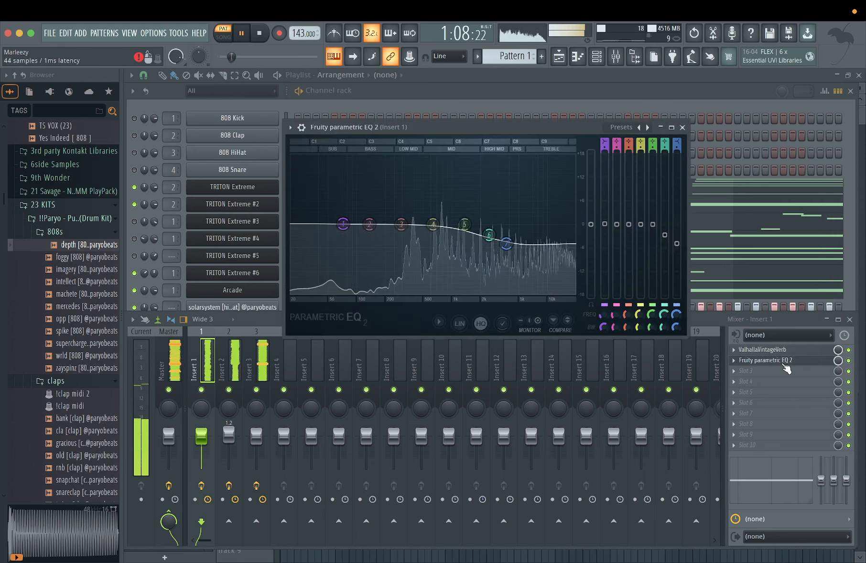
drag(524, 246, 523, 292)
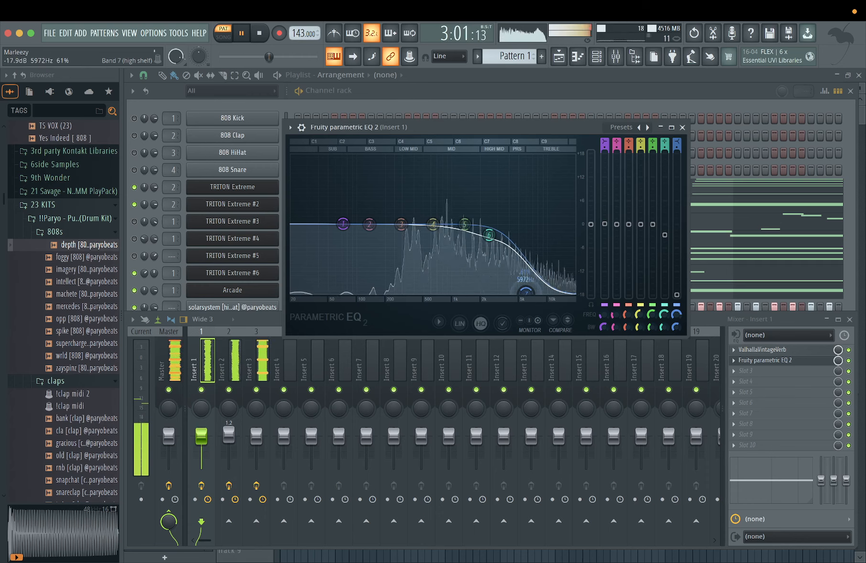
click(682, 128)
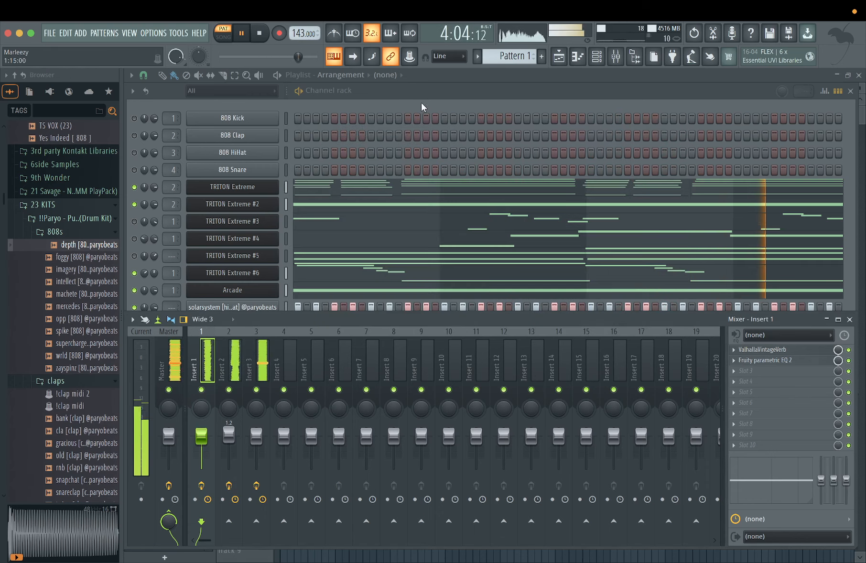
Bring the channel rack in front of the mixer to show all channels while listening, and stop playback
click(415, 92)
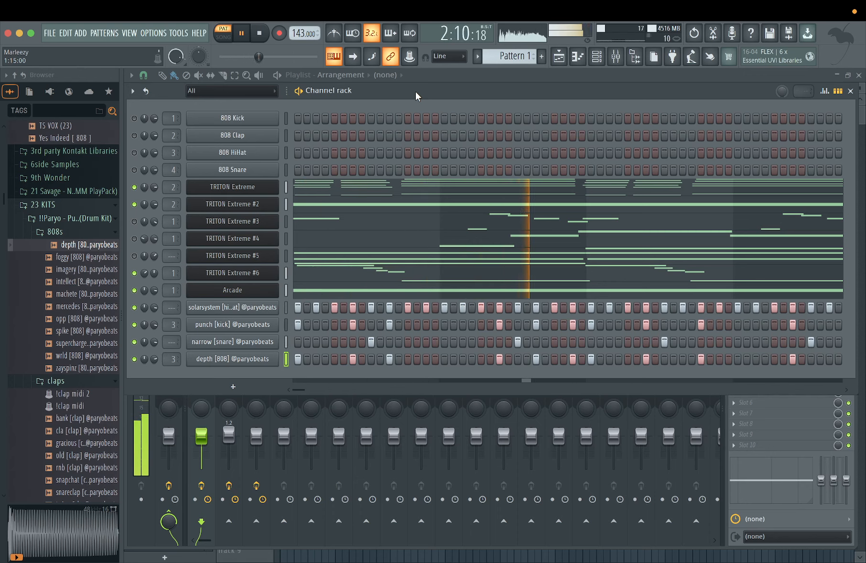
key(space)
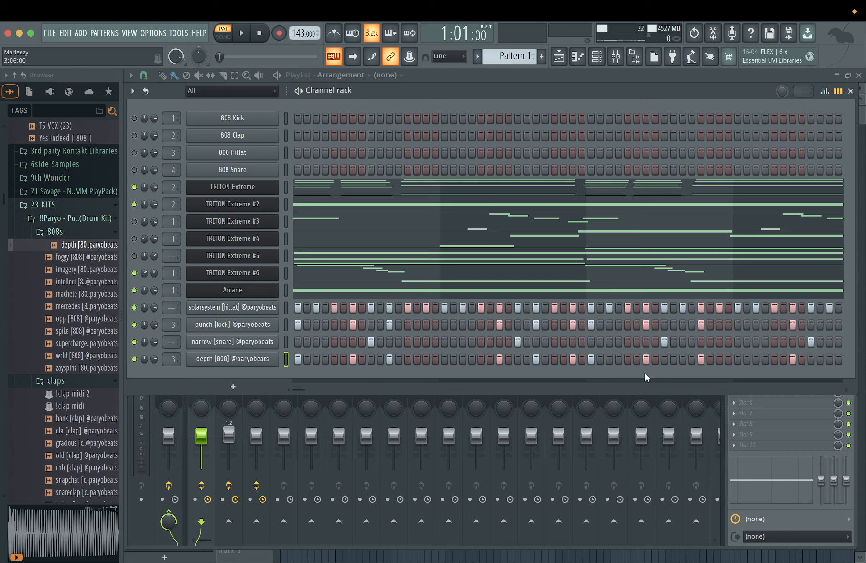
click(726, 464)
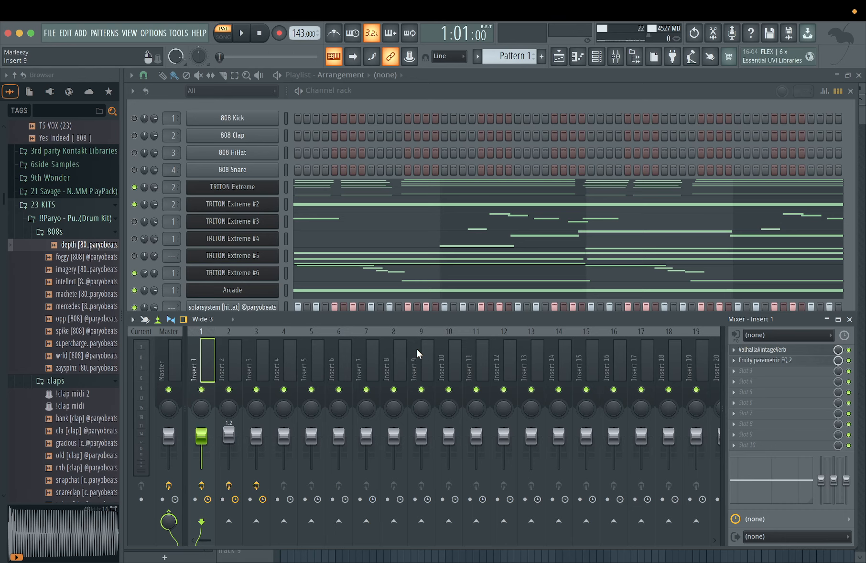
click(525, 91)
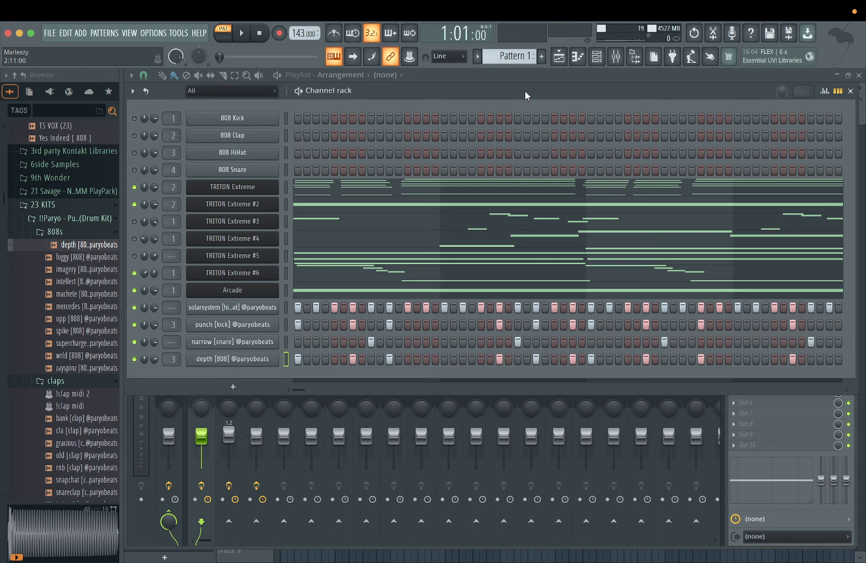